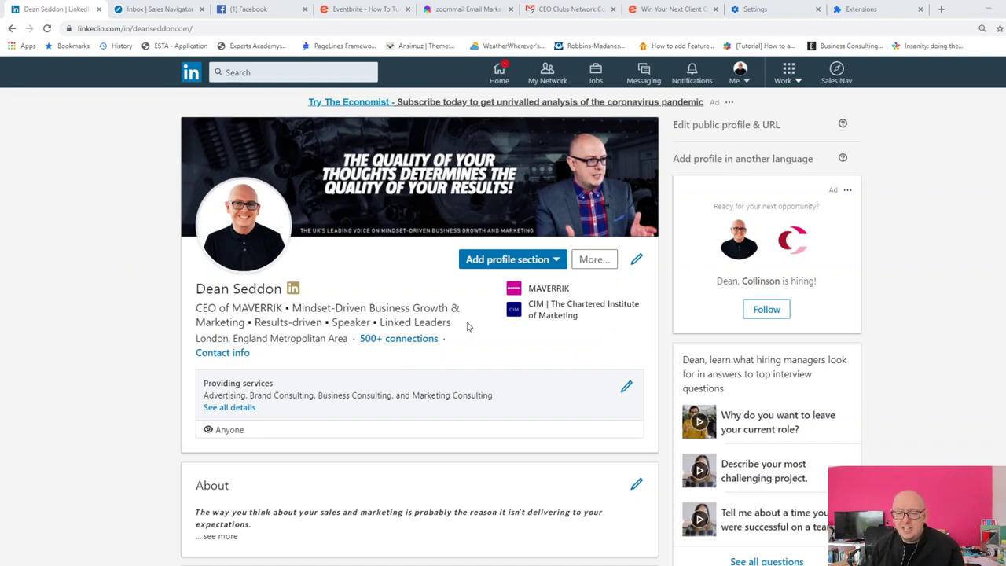
Step: Highlight the headline from 'CEO of MAVERRIK' through 'Linked Leaders', then scroll to the About summary
{"action": "left_click_drag", "start_coordinate": [466, 326], "coordinate": [196, 308]}
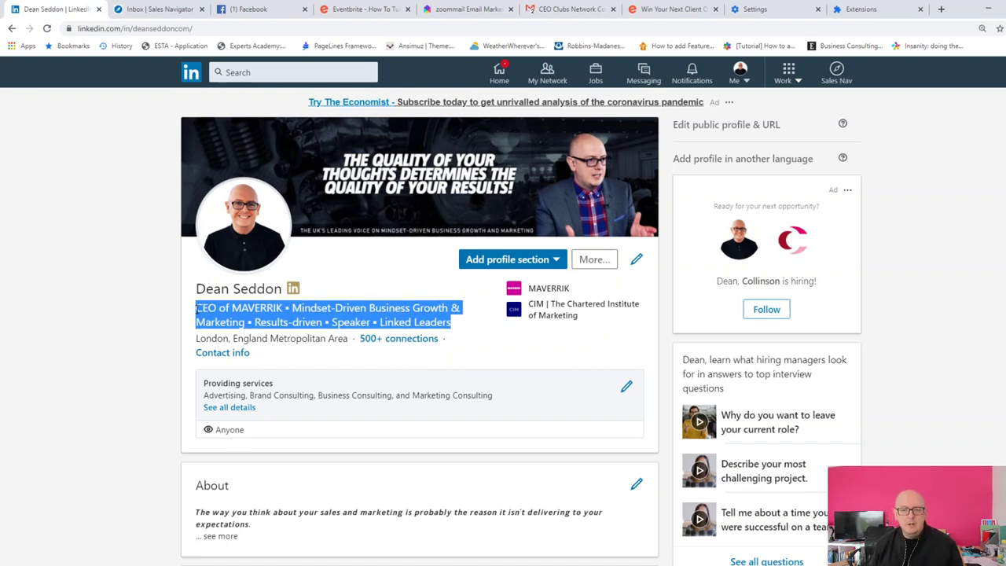
{"action": "scroll", "coordinate": [288, 503], "scroll_direction": "down", "scroll_amount": 1}
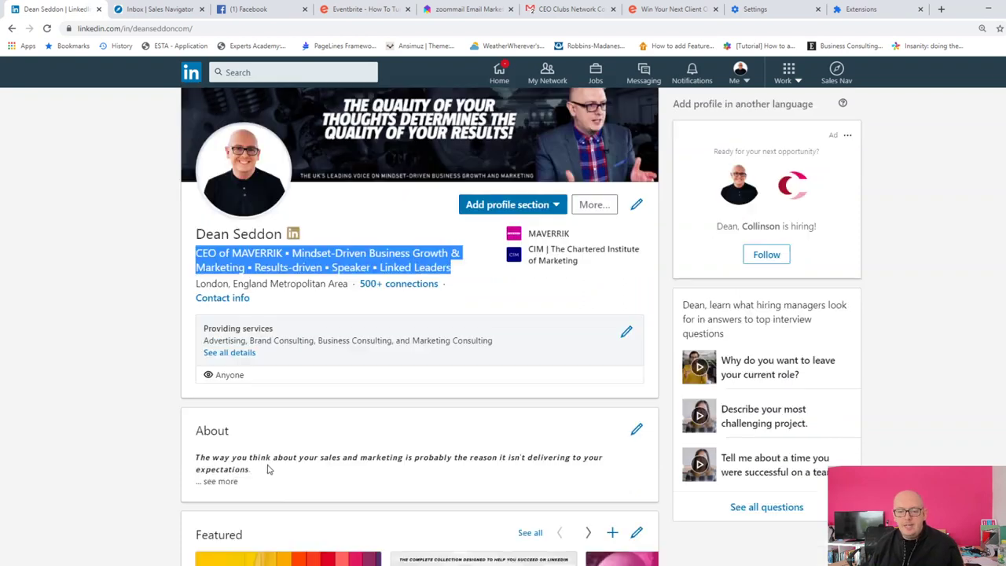
{"action": "scroll", "coordinate": [231, 482], "scroll_direction": "down", "scroll_amount": 1}
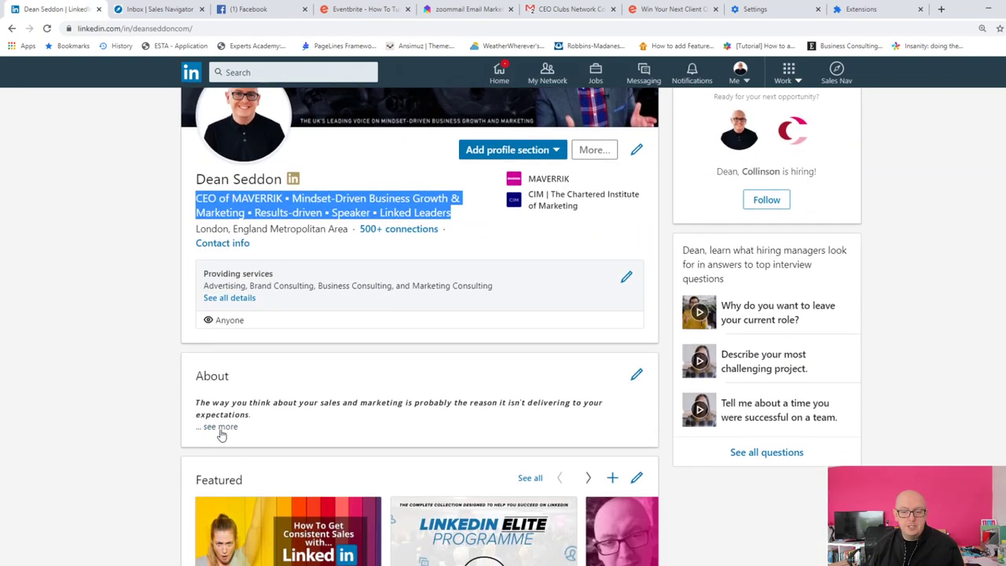
Step: Expand the About summary and read through the big-name client list down to Featured
{"action": "left_click", "coordinate": [220, 427]}
{"action": "scroll", "coordinate": [267, 431], "scroll_direction": "down", "scroll_amount": 1}
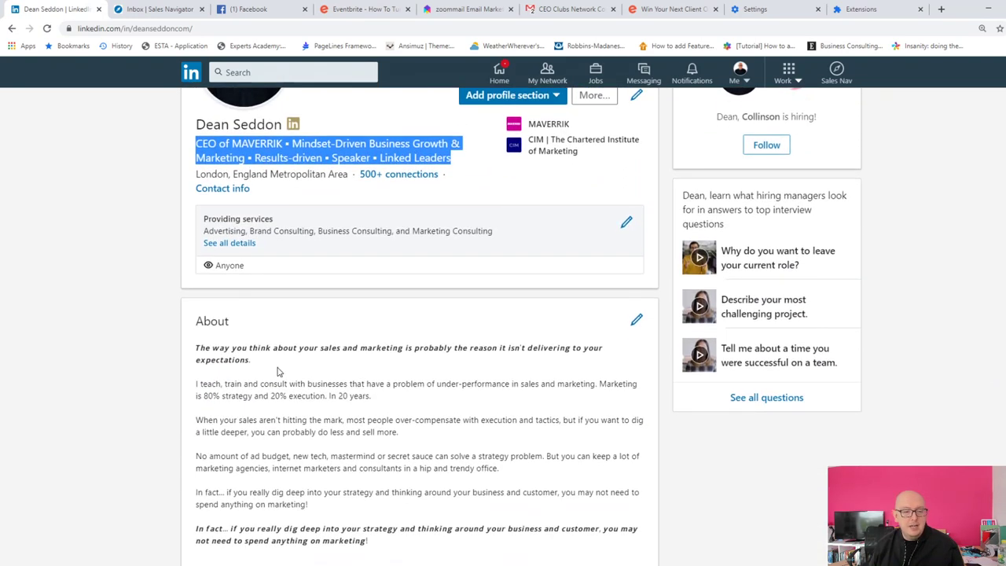
{"action": "scroll", "coordinate": [278, 376], "scroll_direction": "down", "scroll_amount": 1}
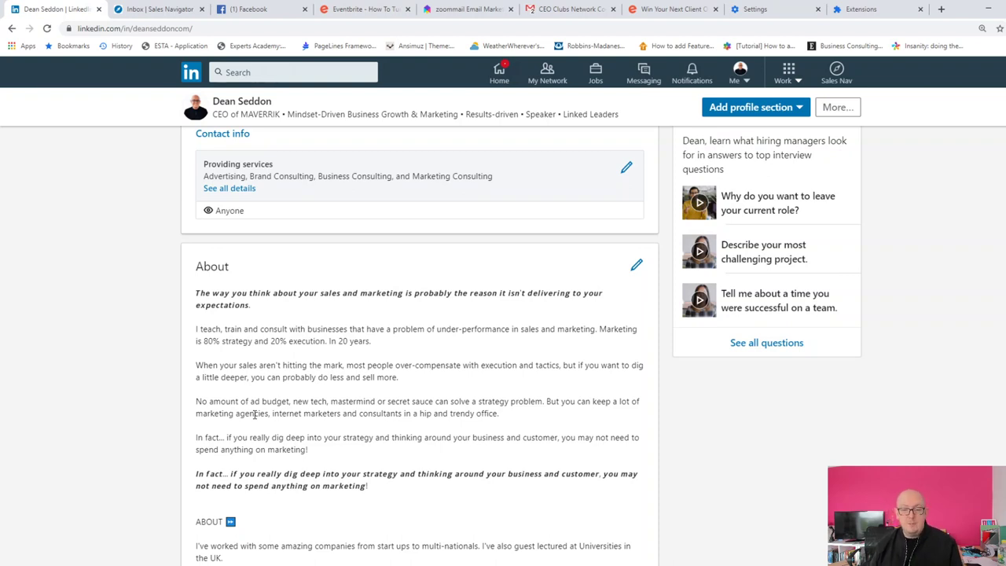
{"action": "scroll", "coordinate": [110, 358], "scroll_direction": "down", "scroll_amount": 5}
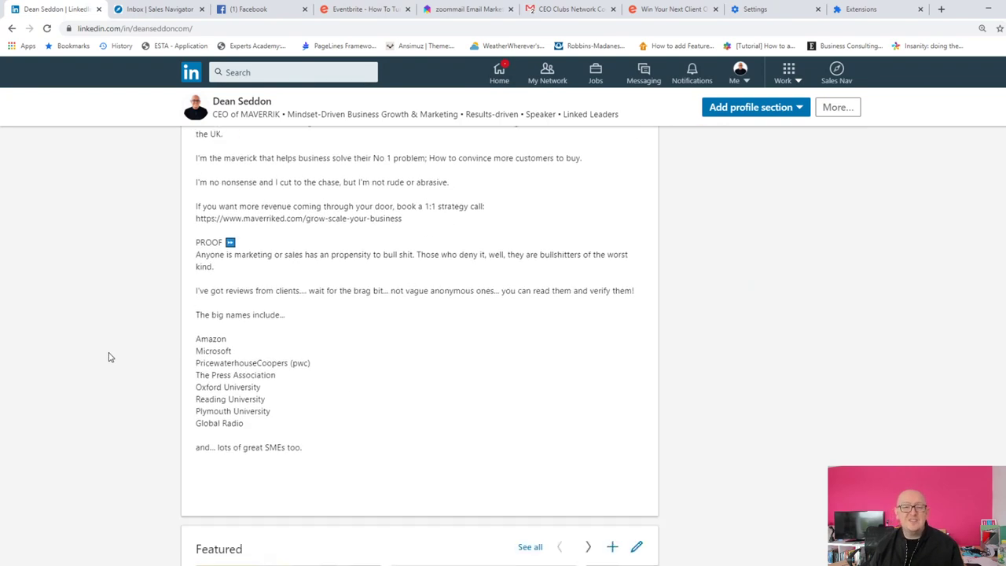
{"action": "scroll", "coordinate": [110, 357], "scroll_direction": "down", "scroll_amount": 4}
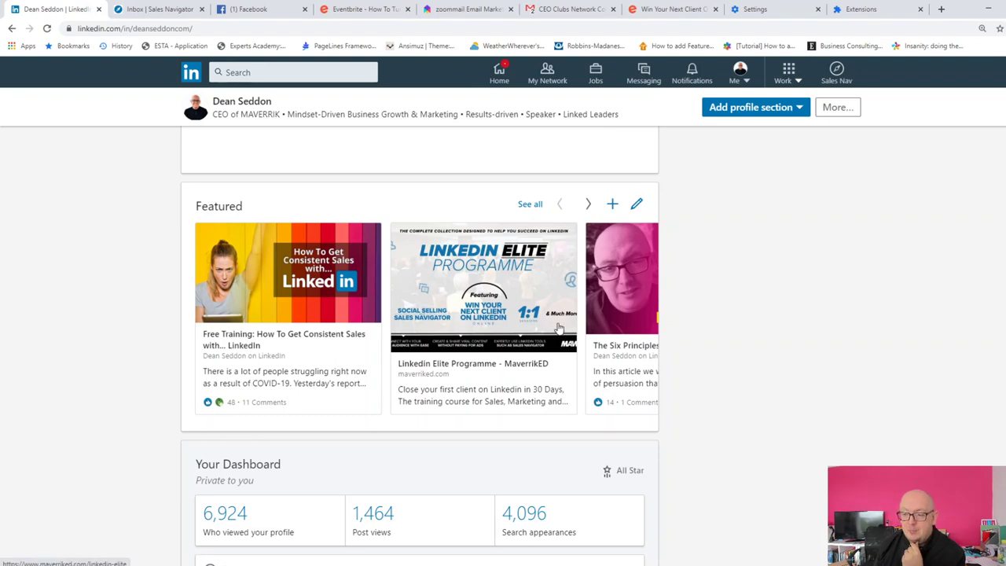
{"action": "left_click", "coordinate": [588, 204]}
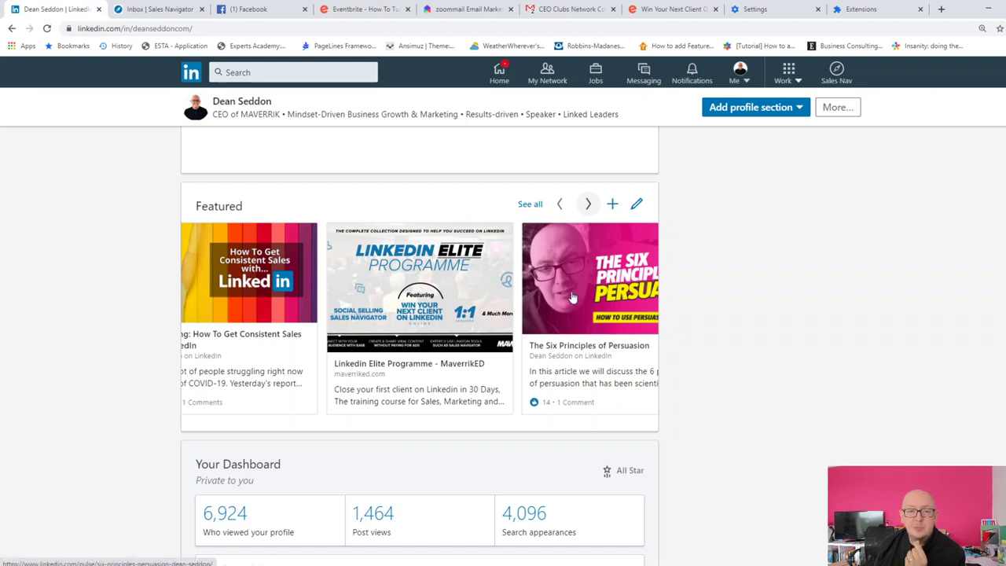
{"action": "left_click", "coordinate": [613, 205]}
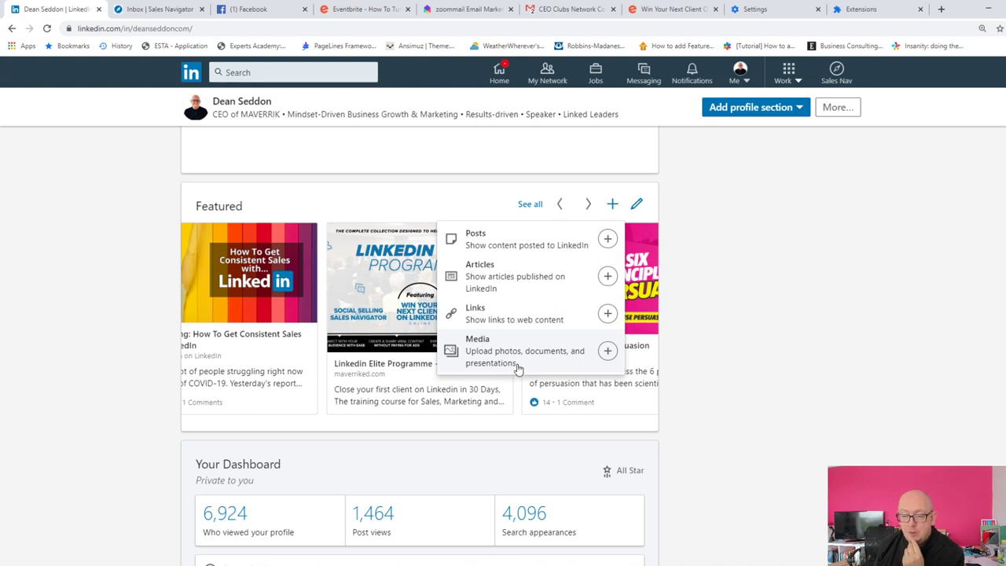
{"action": "left_click", "coordinate": [637, 204]}
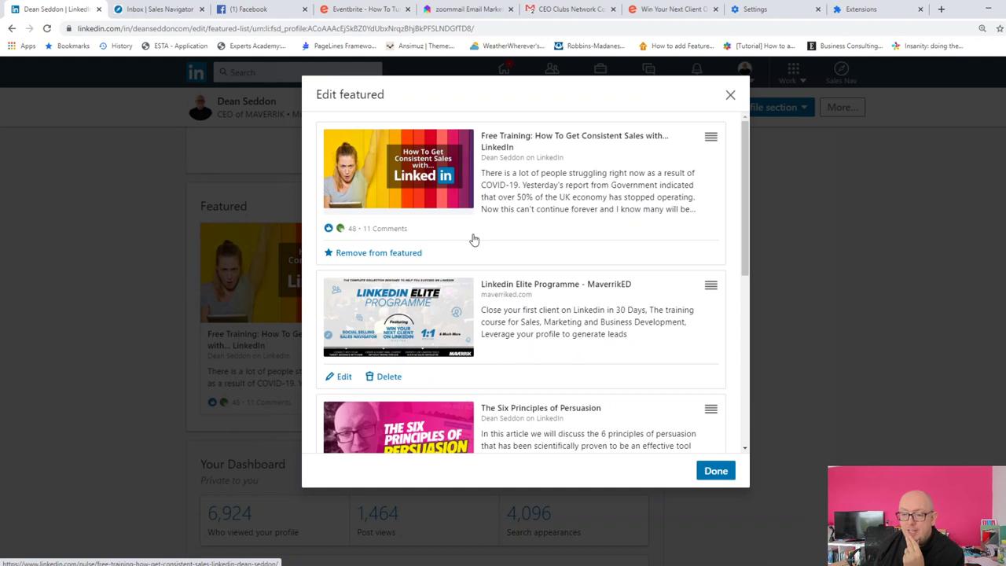
{"action": "scroll", "coordinate": [474, 240], "scroll_direction": "down", "scroll_amount": 2}
{"action": "scroll", "coordinate": [474, 240], "scroll_direction": "down", "scroll_amount": 5}
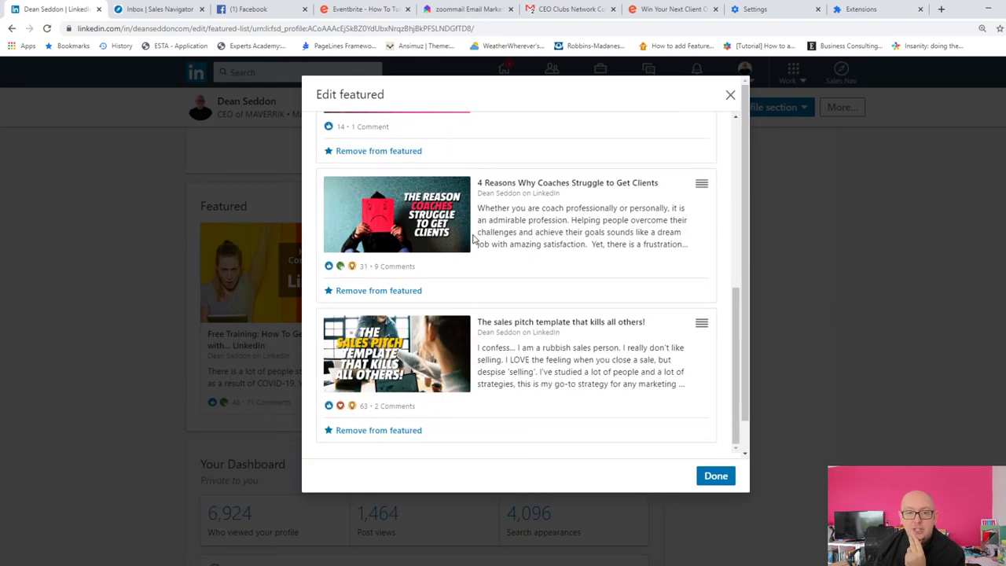
{"action": "scroll", "coordinate": [473, 240], "scroll_direction": "down", "scroll_amount": 6}
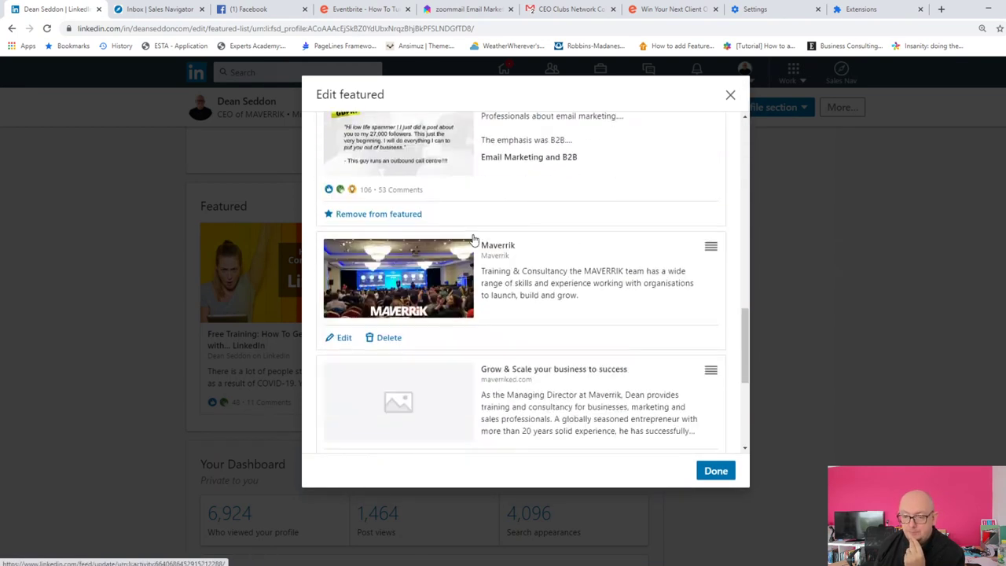
{"action": "key", "text": "Escape"}
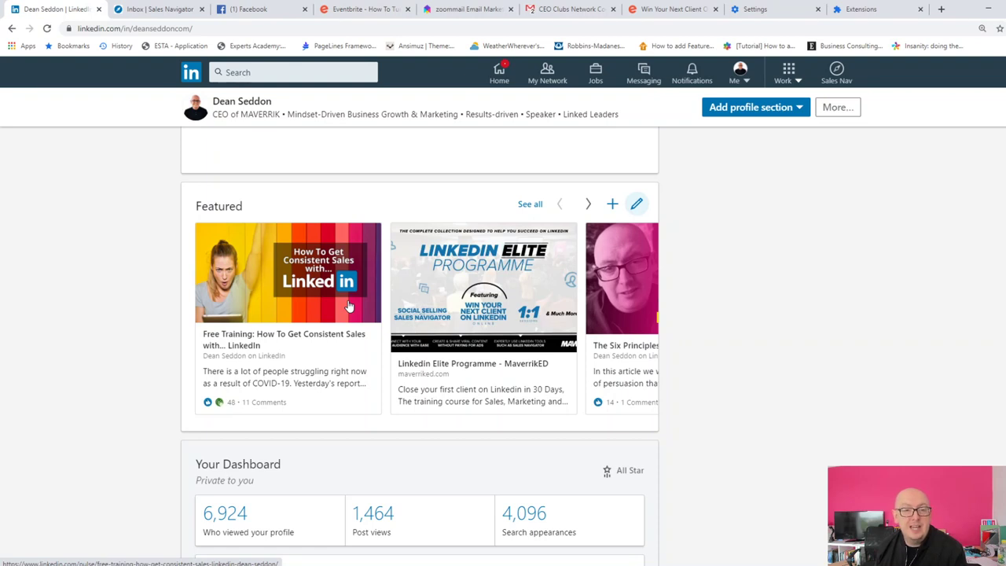
{"action": "scroll", "coordinate": [348, 305], "scroll_direction": "down", "scroll_amount": 2}
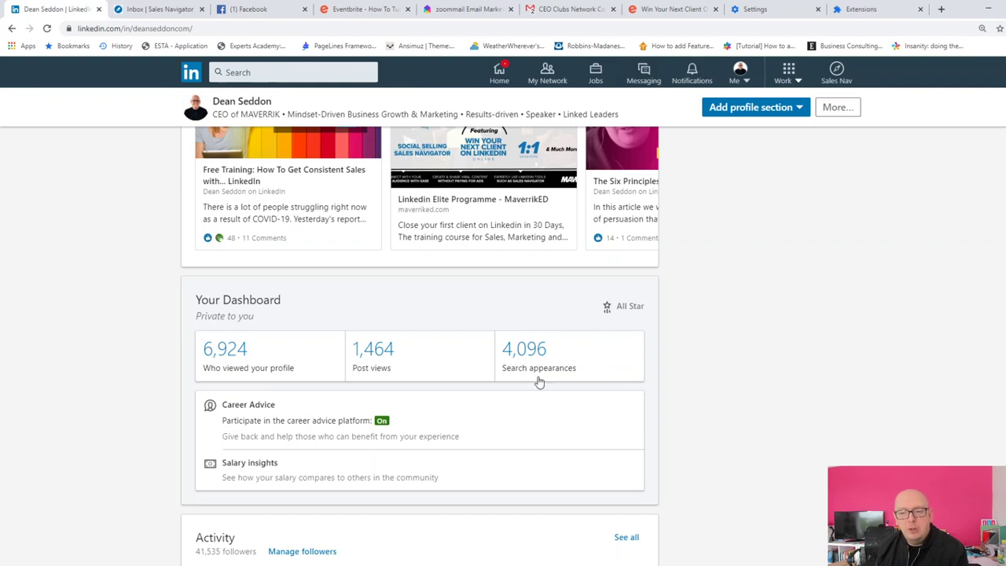
{"action": "left_click", "coordinate": [539, 349]}
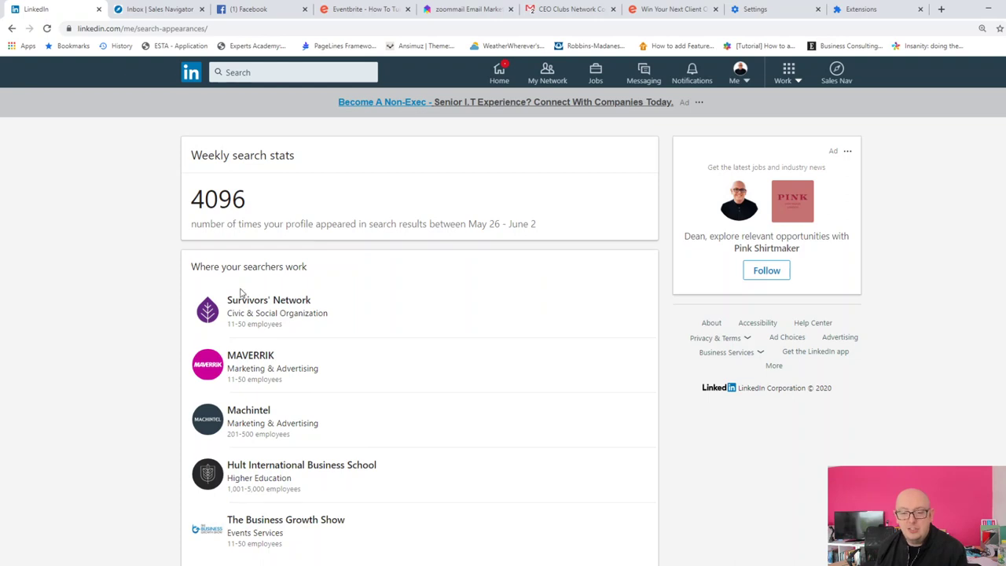
{"action": "scroll", "coordinate": [239, 295], "scroll_direction": "down", "scroll_amount": 2}
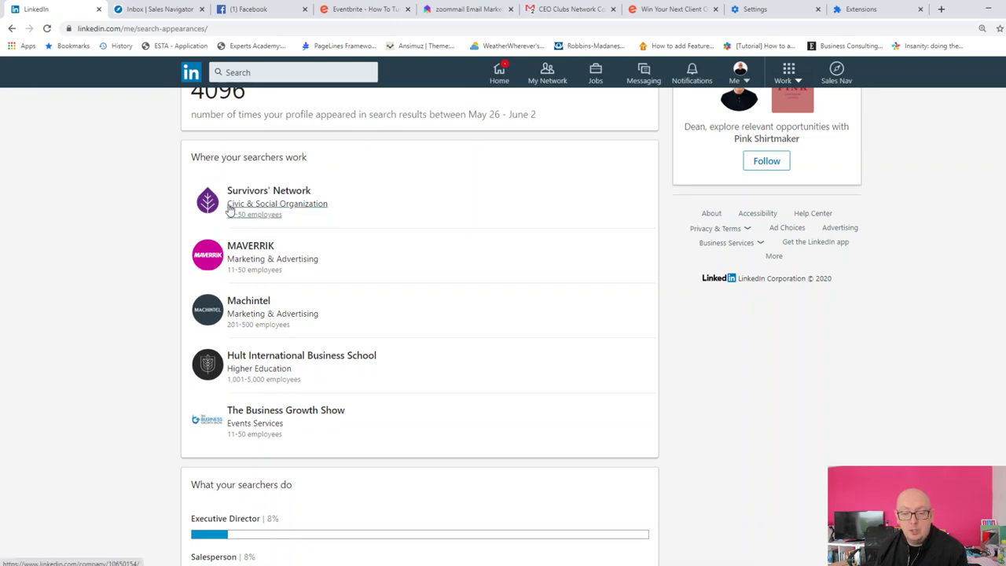
{"action": "scroll", "coordinate": [229, 208], "scroll_direction": "down", "scroll_amount": 5}
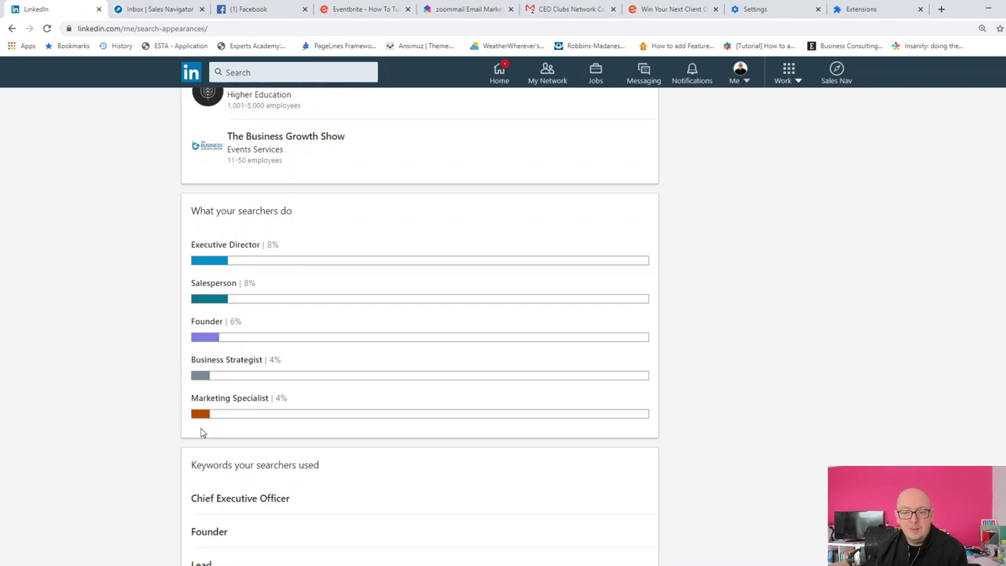
{"action": "scroll", "coordinate": [198, 299], "scroll_direction": "down", "scroll_amount": 2}
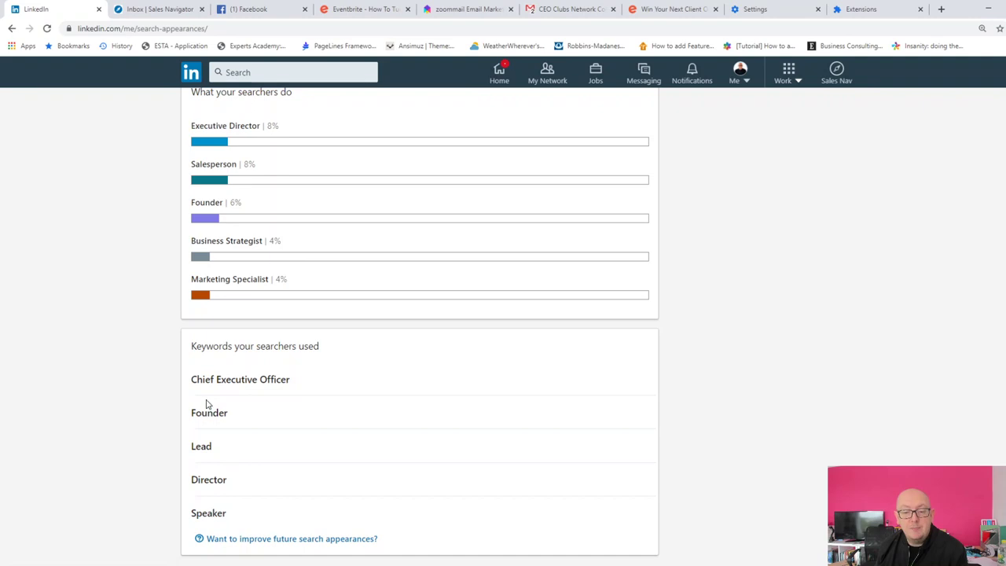
{"action": "scroll", "coordinate": [206, 403], "scroll_direction": "up", "scroll_amount": 6}
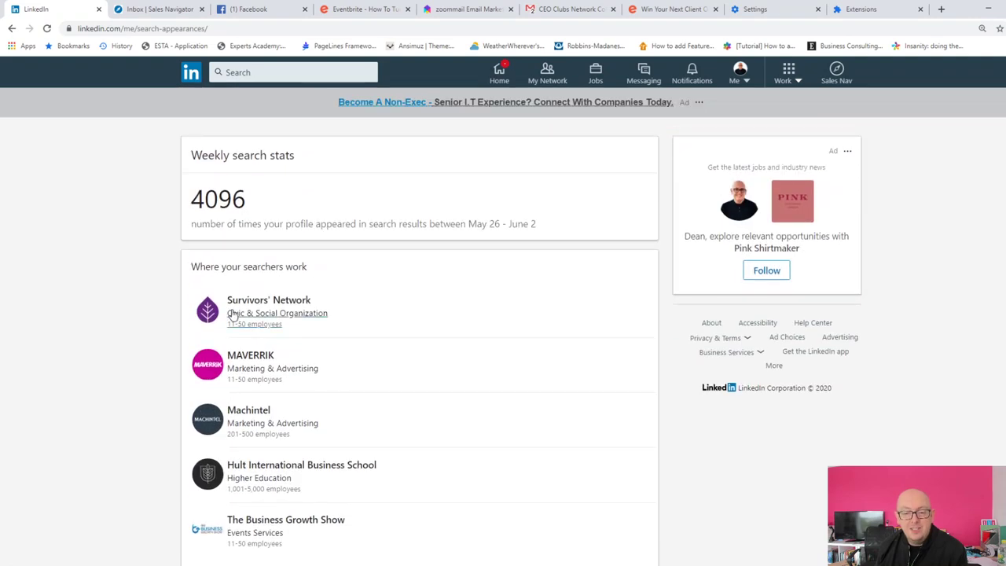
{"action": "scroll", "coordinate": [231, 311], "scroll_direction": "down", "scroll_amount": 3}
{"action": "scroll", "coordinate": [233, 317], "scroll_direction": "up", "scroll_amount": 3}
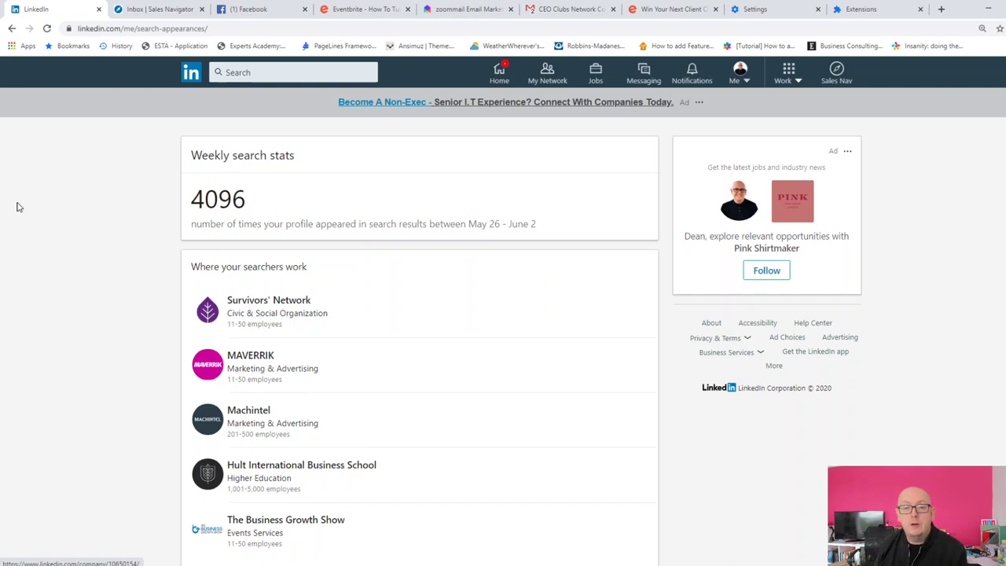
Step: Return to the profile page and highlight the opening words of the About text
{"action": "left_click", "coordinate": [12, 28]}
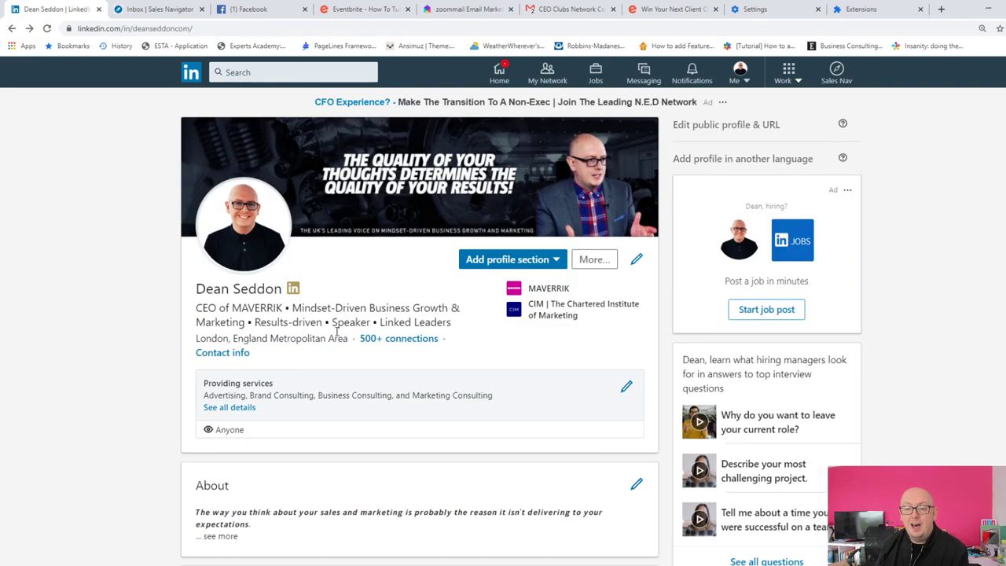
{"action": "left_click_drag", "start_coordinate": [244, 320], "coordinate": [317, 304]}
{"action": "scroll", "coordinate": [314, 314], "scroll_direction": "down", "scroll_amount": 1}
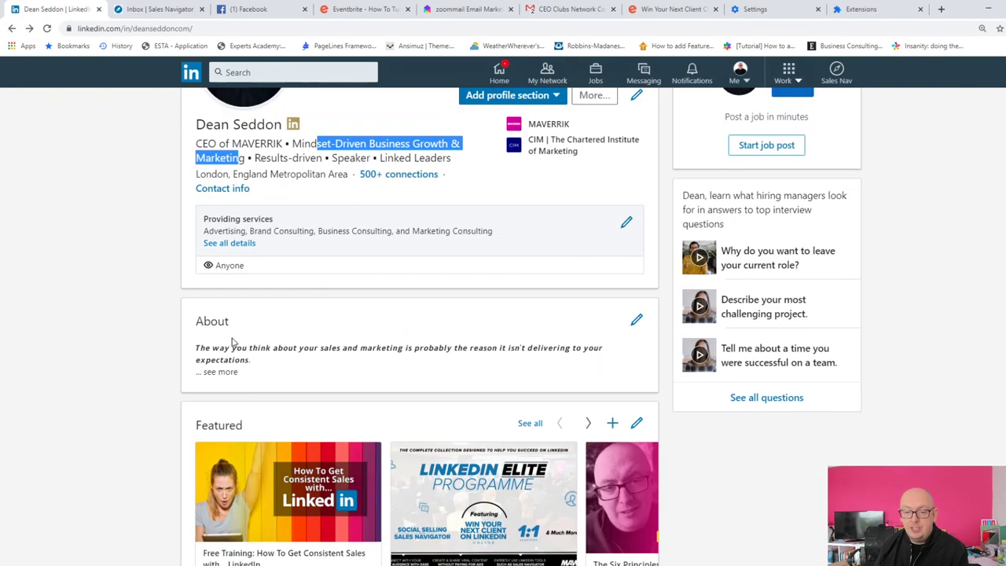
{"action": "double_click", "coordinate": [251, 346]}
Step: Bring Your Dashboard into view: 6,924 profile viewers, 1,464 post views, 4,096 search appearances
{"action": "scroll", "coordinate": [334, 357], "scroll_direction": "down", "scroll_amount": 4}
{"action": "scroll", "coordinate": [314, 354], "scroll_direction": "down", "scroll_amount": 6}
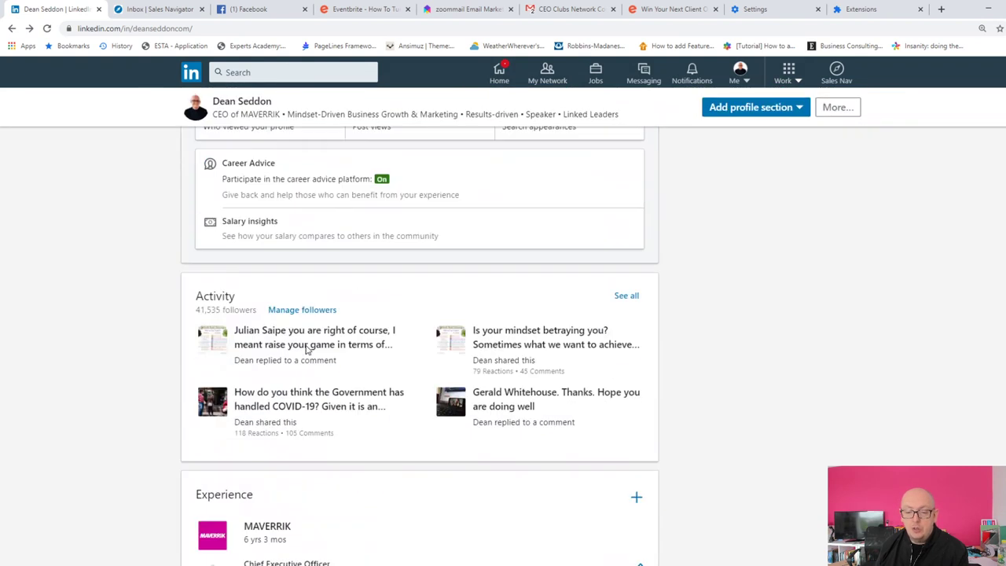
{"action": "scroll", "coordinate": [335, 426], "scroll_direction": "down", "scroll_amount": 1}
{"action": "scroll", "coordinate": [333, 427], "scroll_direction": "up", "scroll_amount": 12}
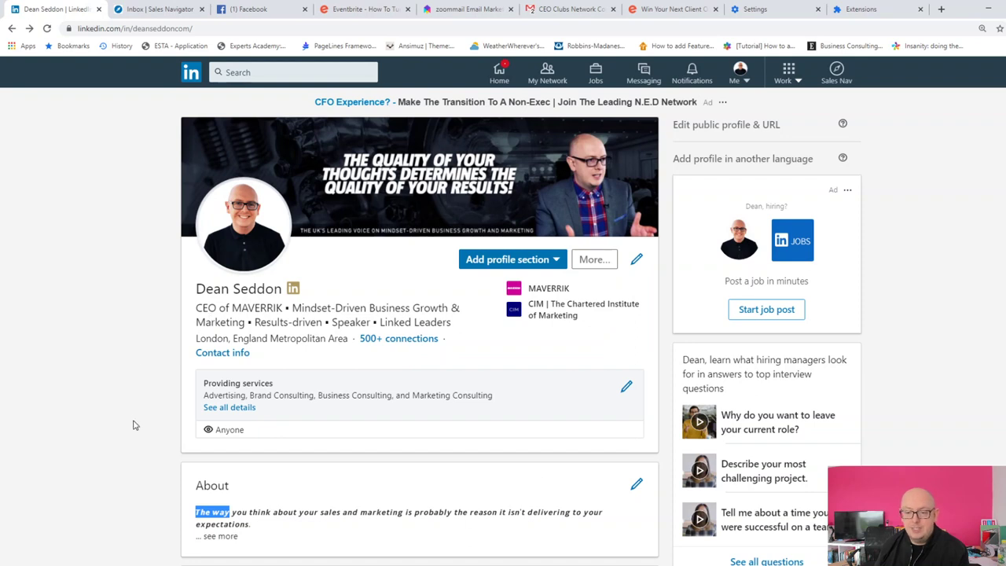
{"action": "scroll", "coordinate": [134, 427], "scroll_direction": "down", "scroll_amount": 8}
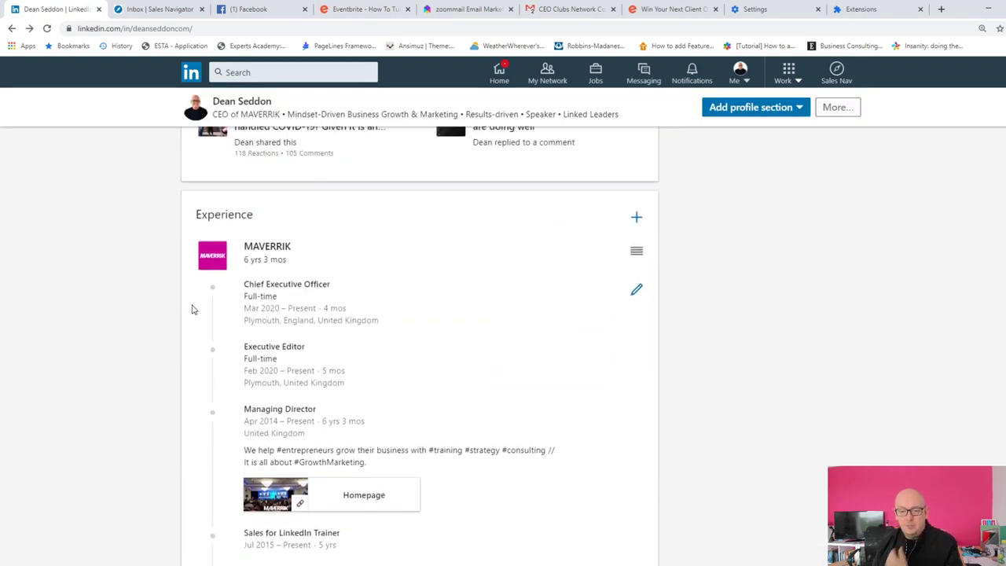
{"action": "scroll", "coordinate": [192, 309], "scroll_direction": "up", "scroll_amount": 1}
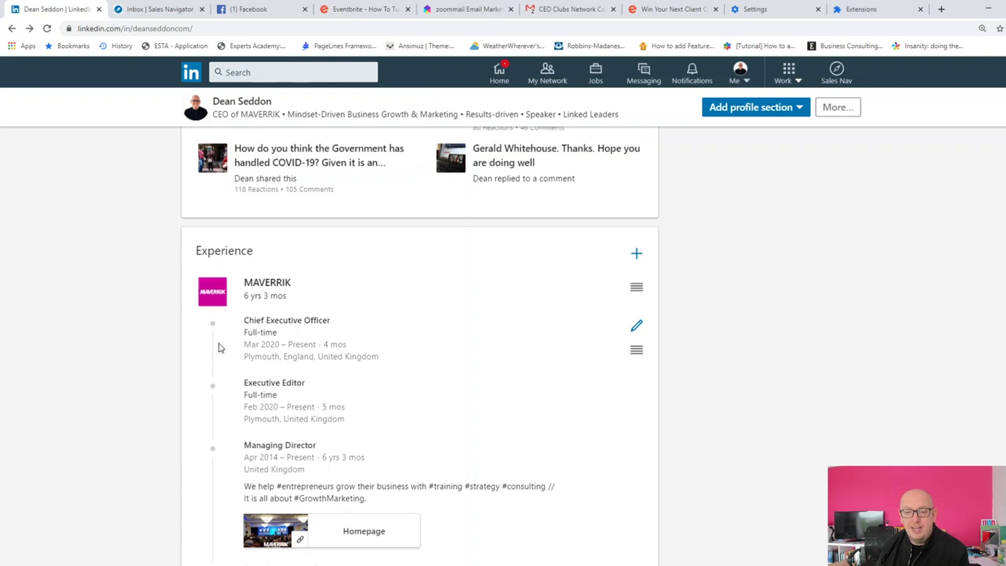
{"action": "scroll", "coordinate": [220, 348], "scroll_direction": "up", "scroll_amount": 6}
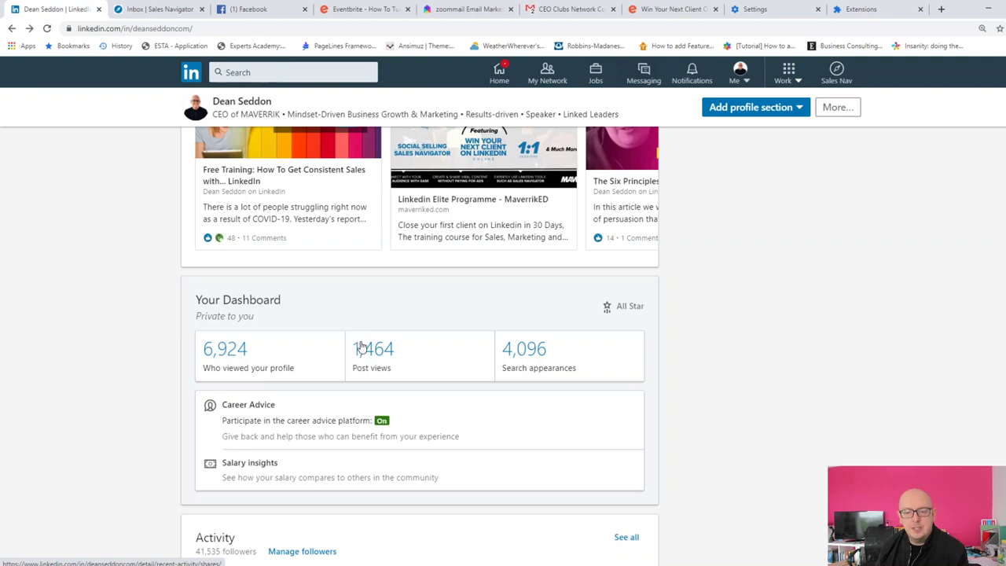
{"action": "left_click", "coordinate": [372, 351]}
{"action": "scroll", "coordinate": [397, 304], "scroll_direction": "down", "scroll_amount": 2}
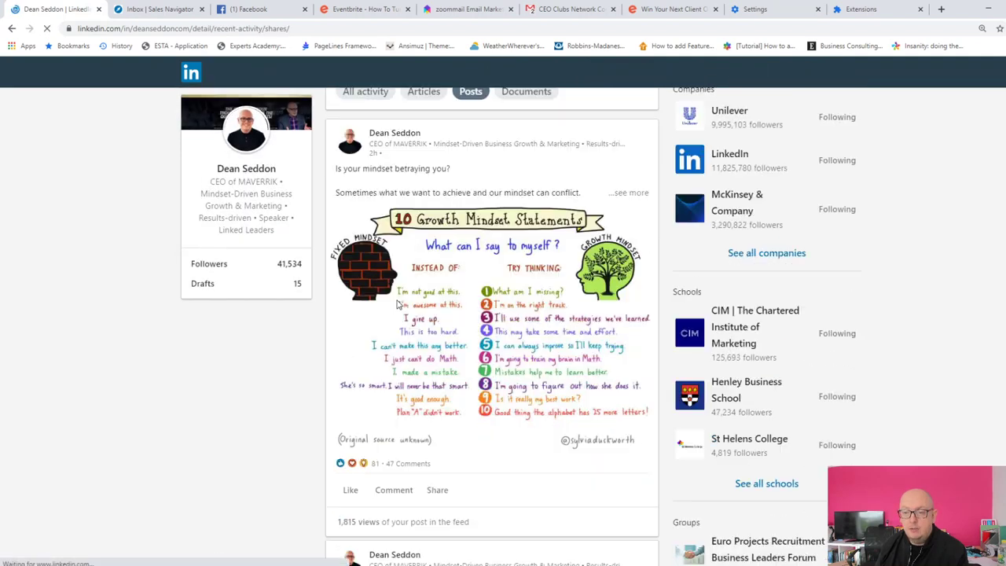
{"action": "scroll", "coordinate": [389, 322], "scroll_direction": "down", "scroll_amount": 2}
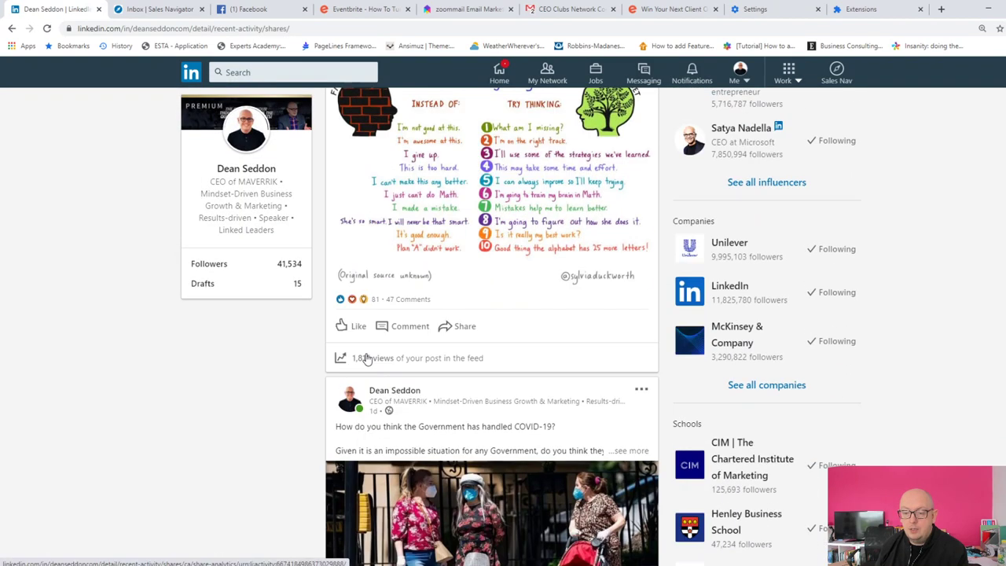
{"action": "left_click", "coordinate": [366, 359]}
{"action": "left_click", "coordinate": [523, 428]}
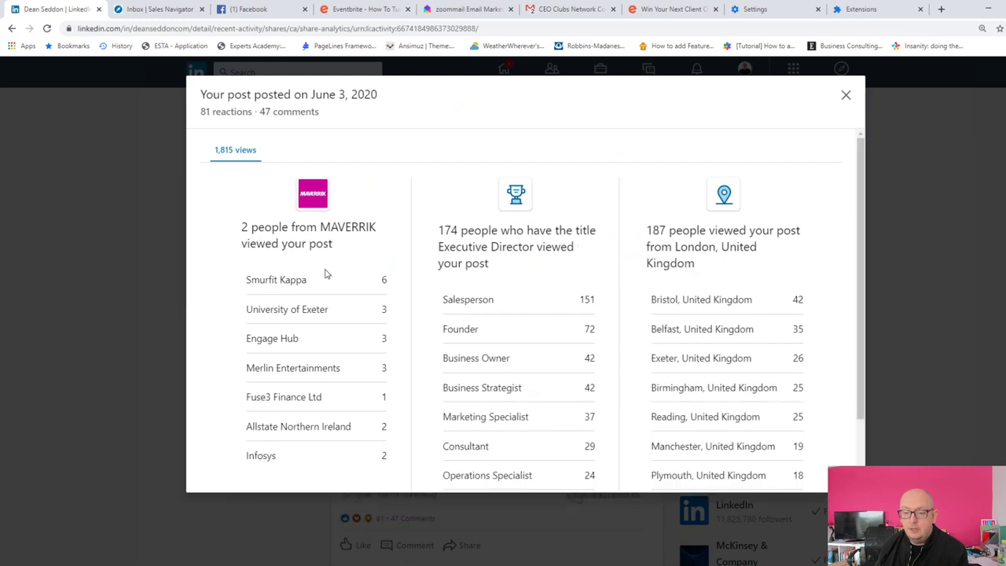
{"action": "scroll", "coordinate": [298, 283], "scroll_direction": "down", "scroll_amount": 2}
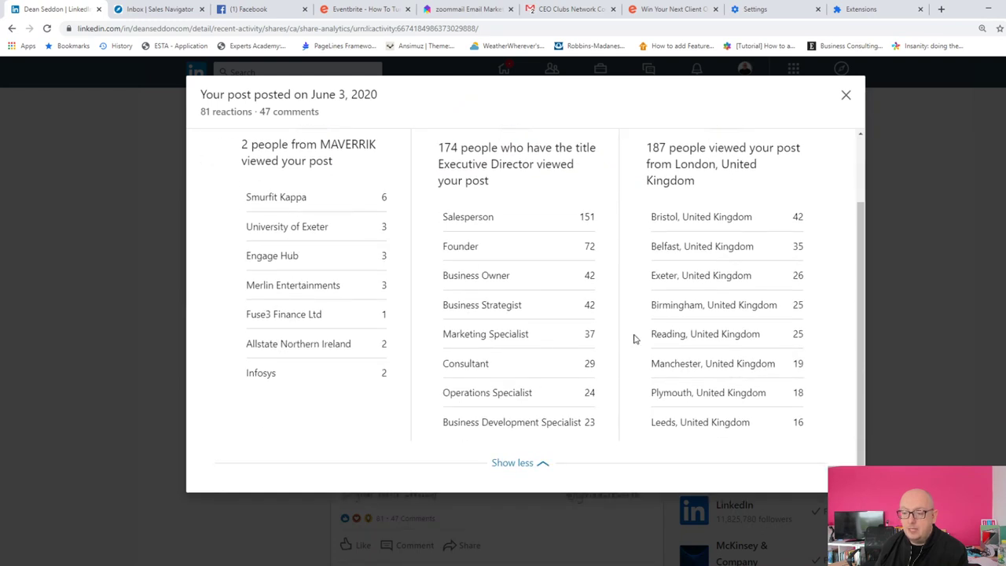
{"action": "scroll", "coordinate": [686, 358], "scroll_direction": "up", "scroll_amount": 3}
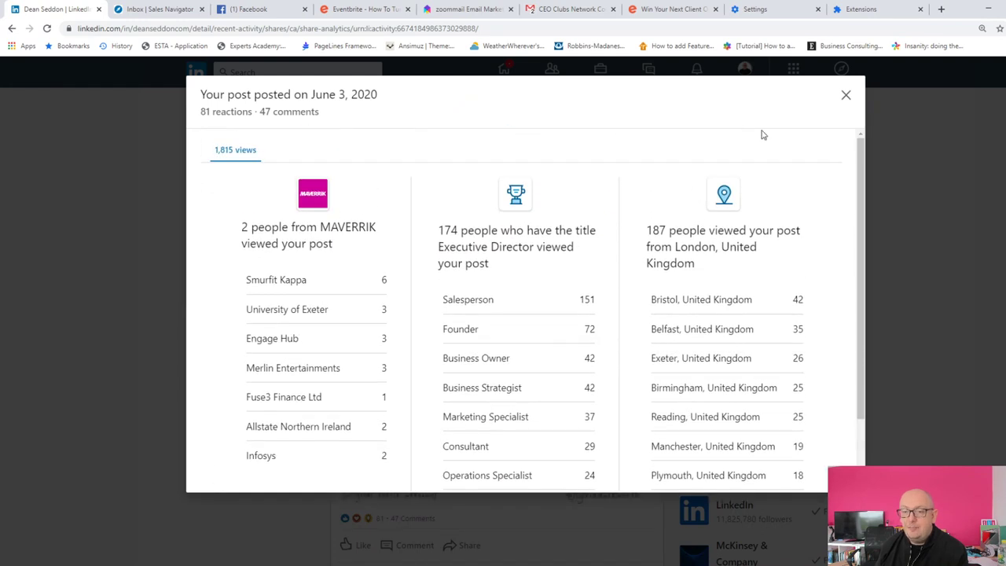
{"action": "left_click", "coordinate": [842, 95]}
{"action": "left_click", "coordinate": [469, 146]}
{"action": "scroll", "coordinate": [393, 413], "scroll_direction": "down", "scroll_amount": 7}
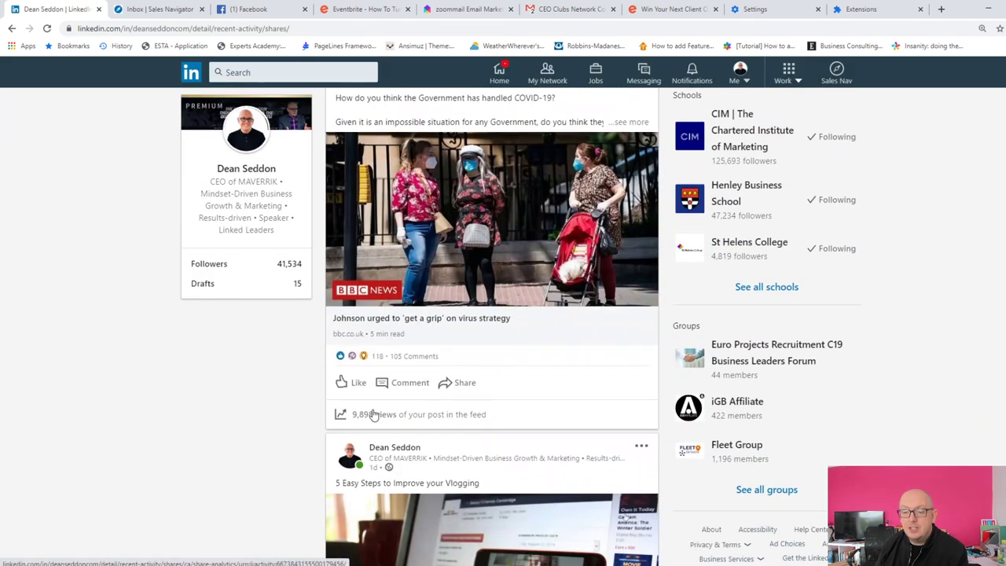
{"action": "left_click", "coordinate": [374, 414]}
{"action": "left_click", "coordinate": [496, 411]}
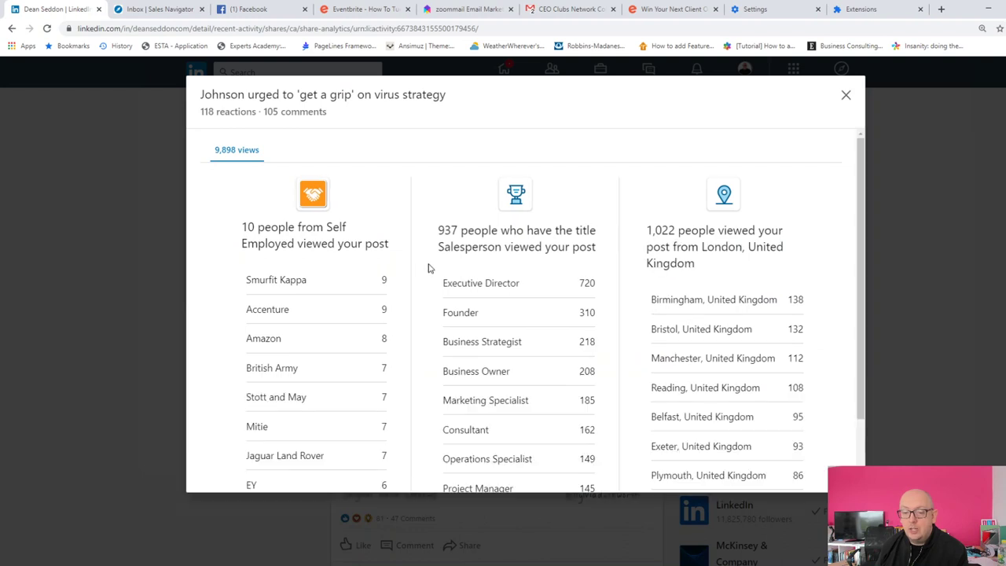
{"action": "scroll", "coordinate": [428, 268], "scroll_direction": "down", "scroll_amount": 1}
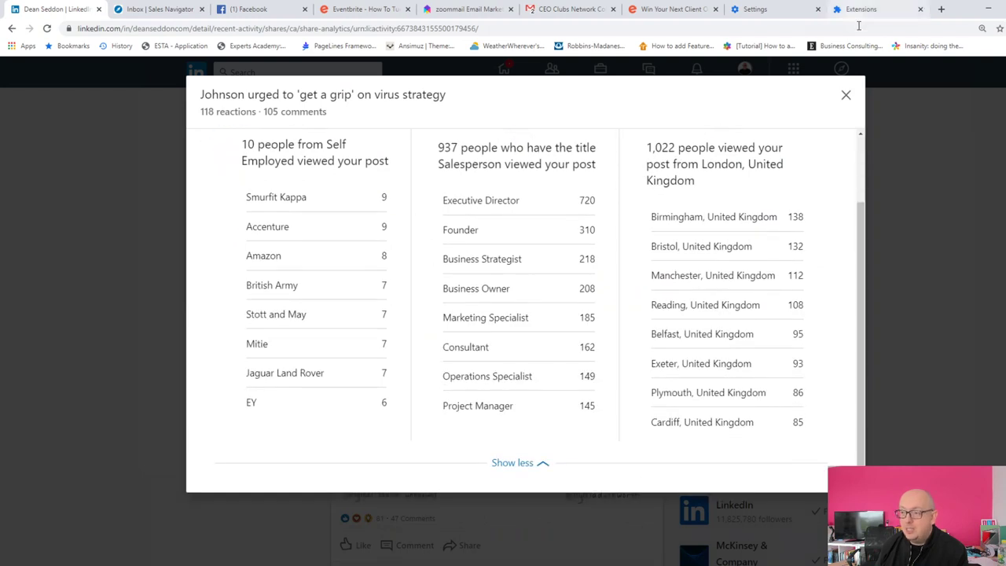
{"action": "left_click", "coordinate": [845, 95]}
{"action": "scroll", "coordinate": [438, 303], "scroll_direction": "down", "scroll_amount": 3}
{"action": "scroll", "coordinate": [437, 302], "scroll_direction": "down", "scroll_amount": 3}
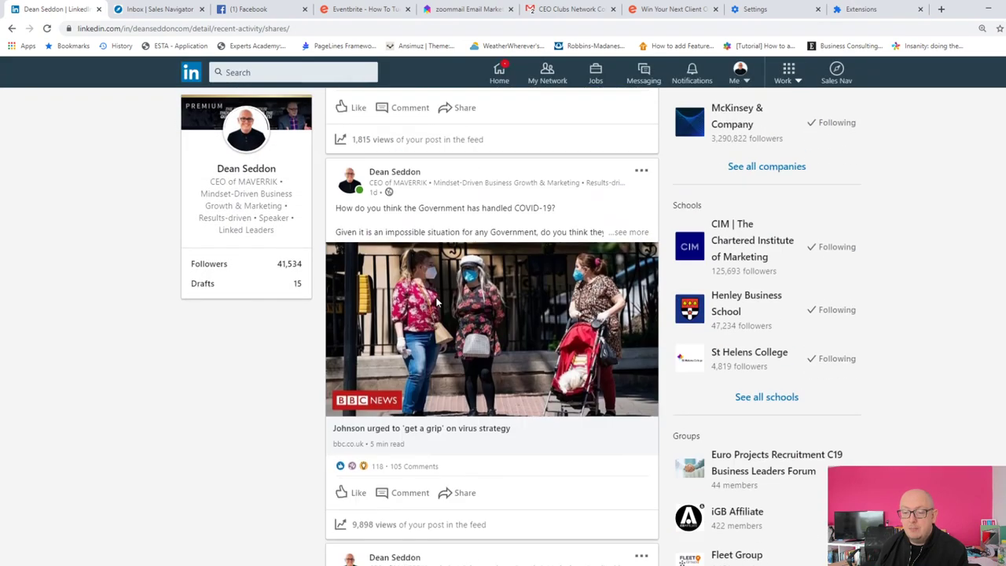
{"action": "scroll", "coordinate": [397, 405], "scroll_direction": "down", "scroll_amount": 2}
{"action": "scroll", "coordinate": [393, 370], "scroll_direction": "down", "scroll_amount": 4}
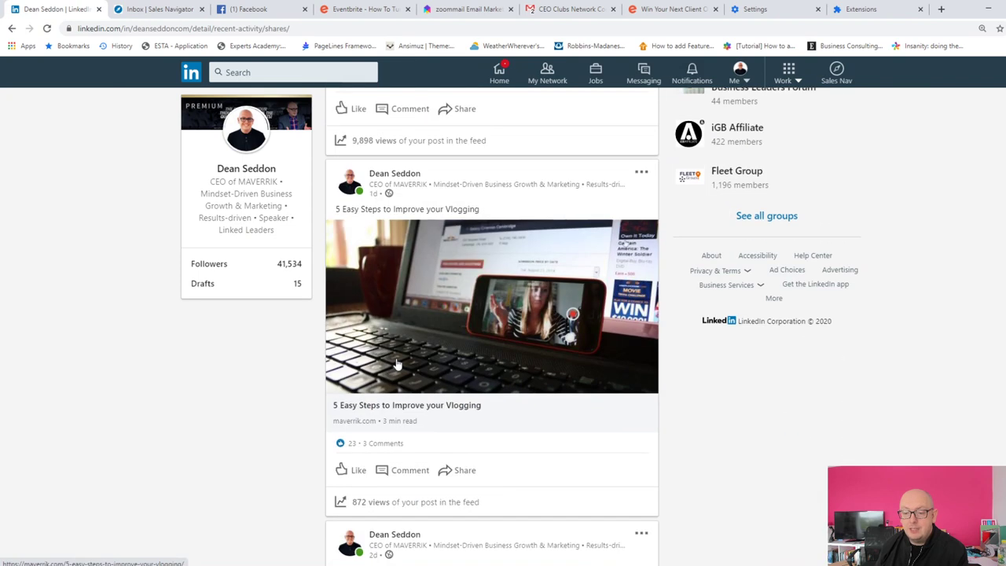
{"action": "left_click", "coordinate": [366, 503]}
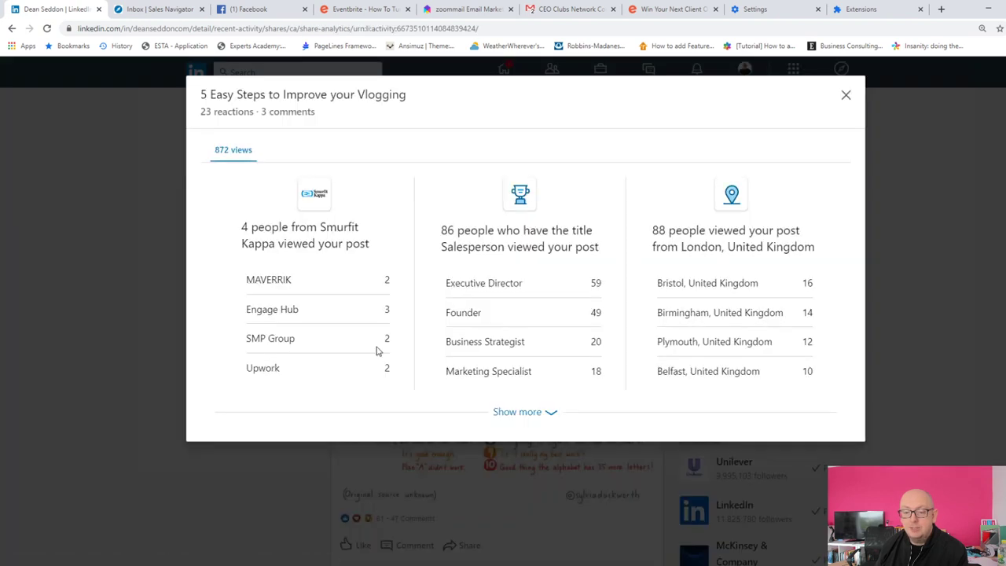
{"action": "left_click", "coordinate": [506, 413]}
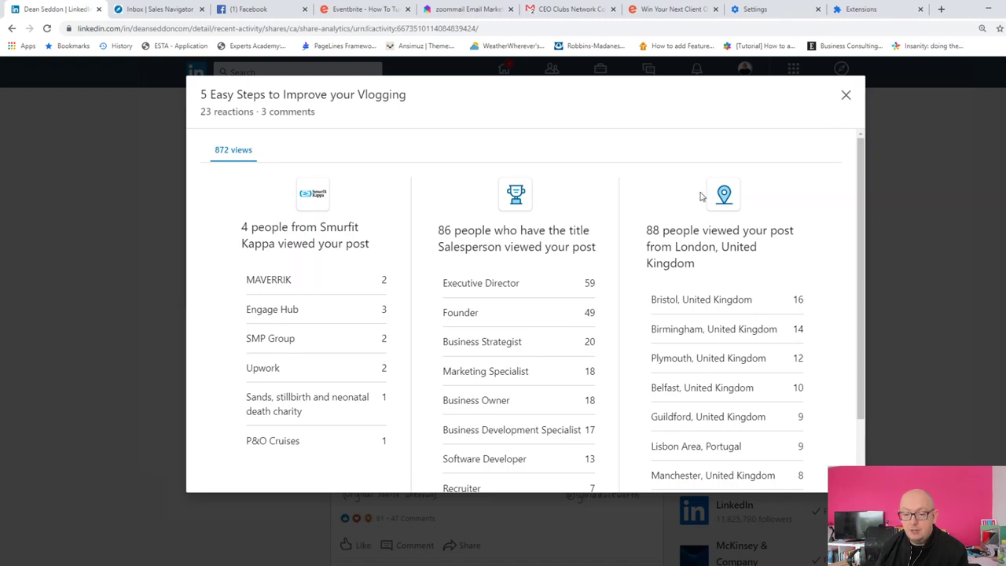
{"action": "left_click", "coordinate": [845, 95]}
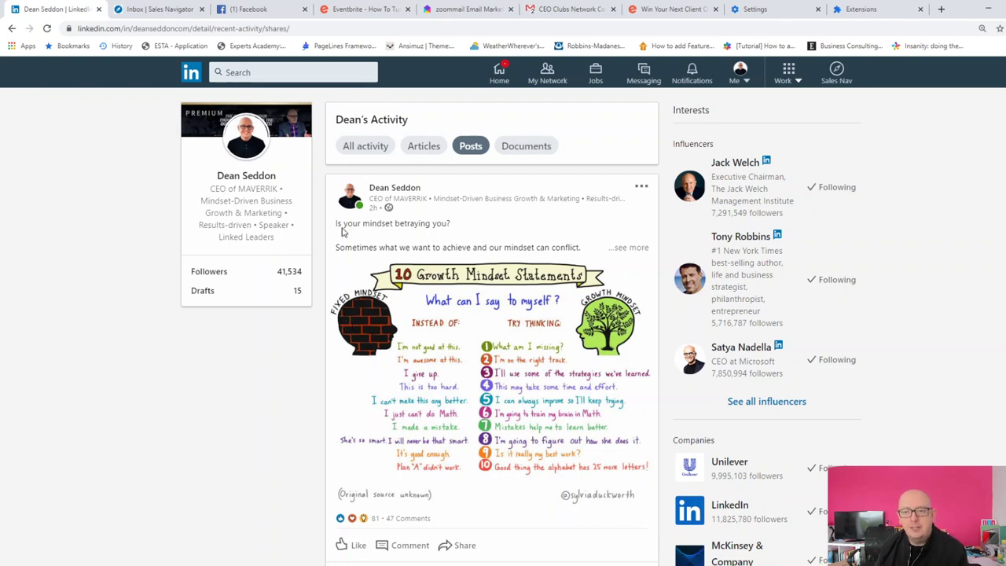
{"action": "left_click", "coordinate": [13, 29]}
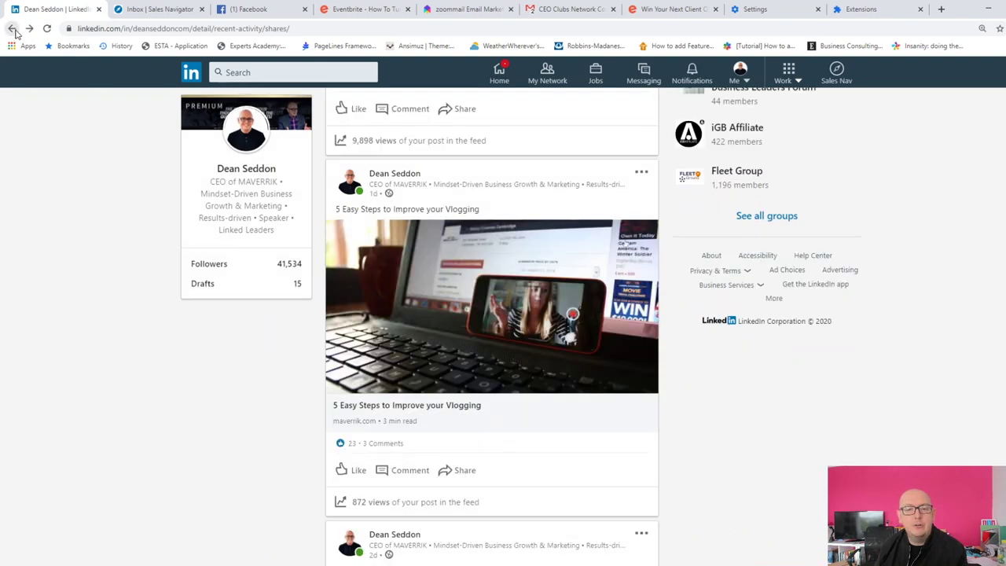
{"action": "left_click", "coordinate": [13, 30]}
{"action": "left_click", "coordinate": [13, 30]}
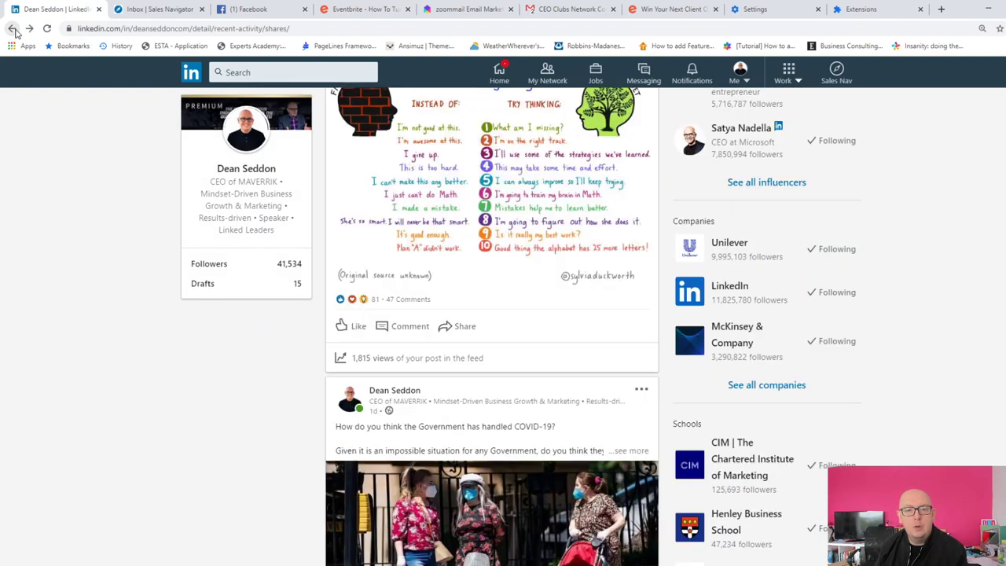
{"action": "left_click", "coordinate": [14, 30]}
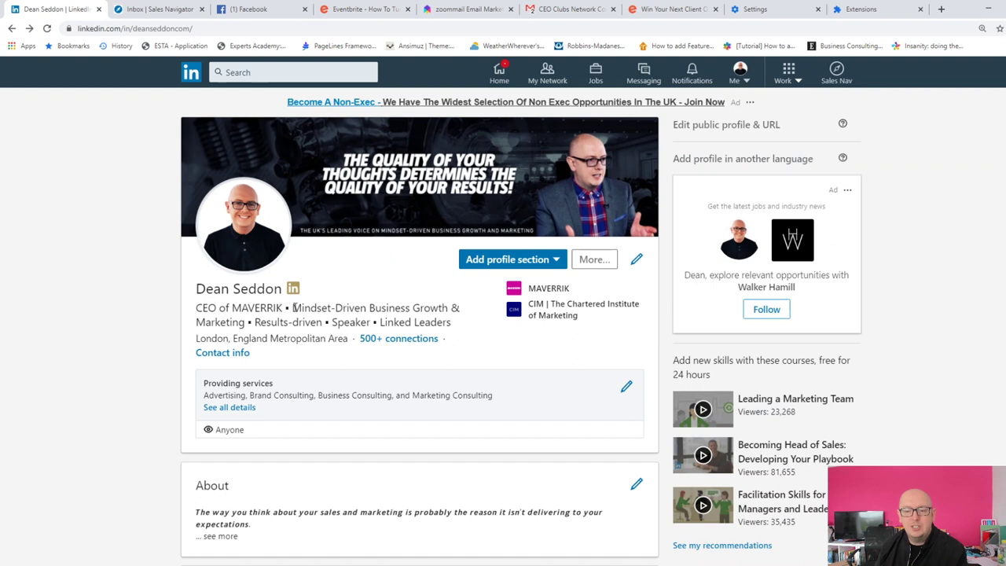
{"action": "scroll", "coordinate": [291, 294], "scroll_direction": "down", "scroll_amount": 4}
{"action": "scroll", "coordinate": [290, 294], "scroll_direction": "down", "scroll_amount": 3}
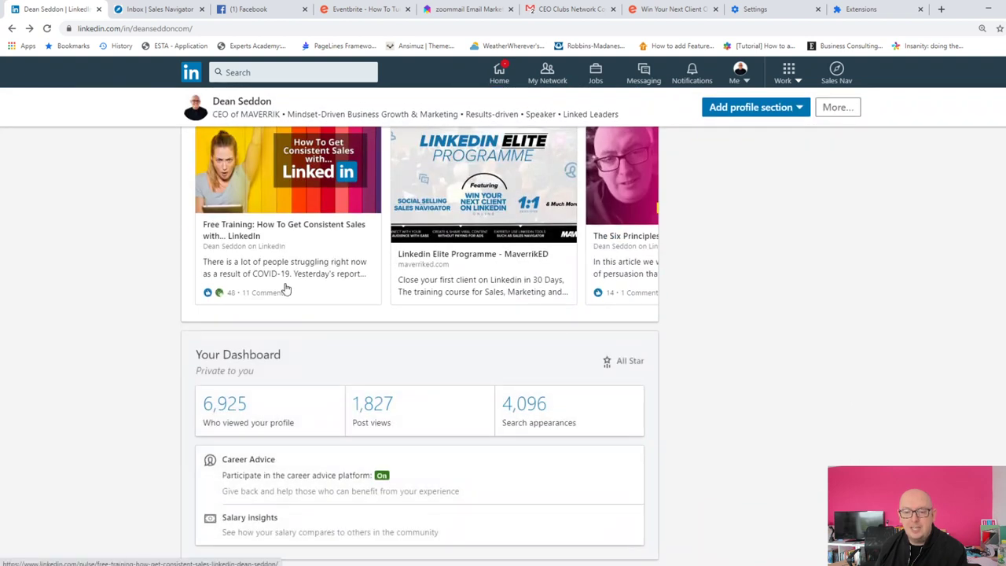
{"action": "scroll", "coordinate": [259, 314], "scroll_direction": "down", "scroll_amount": 2}
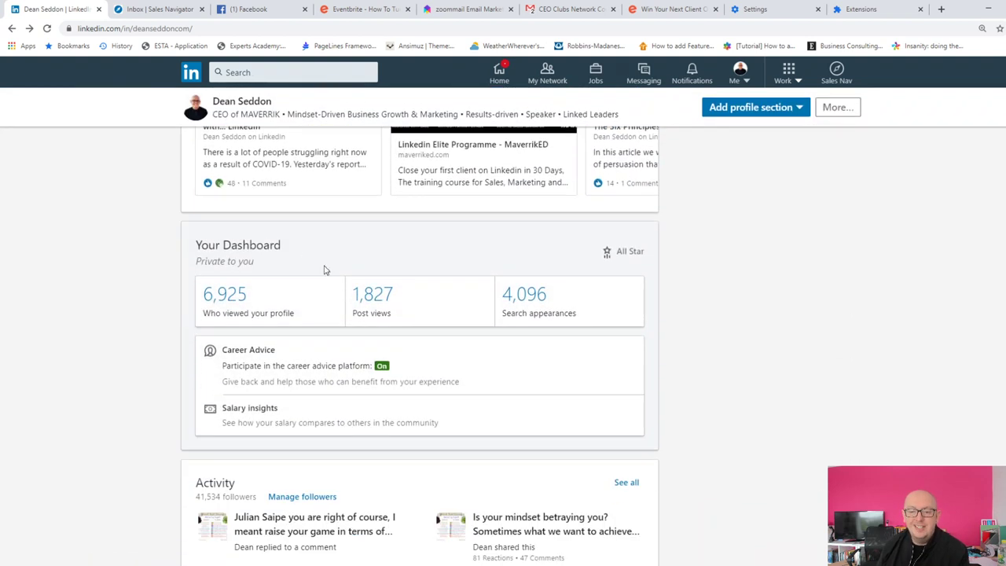
{"action": "left_click", "coordinate": [225, 302]}
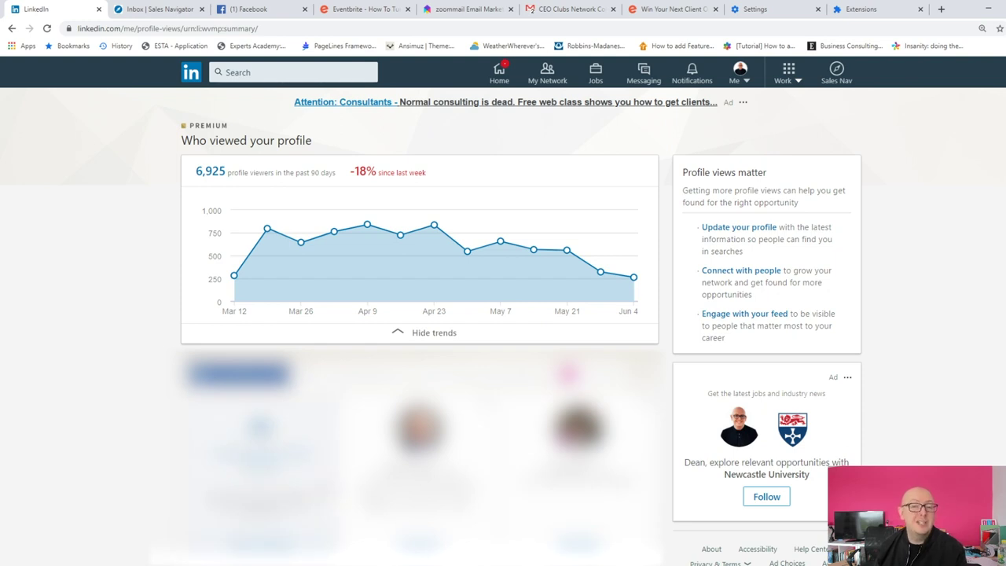
{"action": "mouse_move", "coordinate": [434, 225]}
{"action": "left_click", "coordinate": [11, 29]}
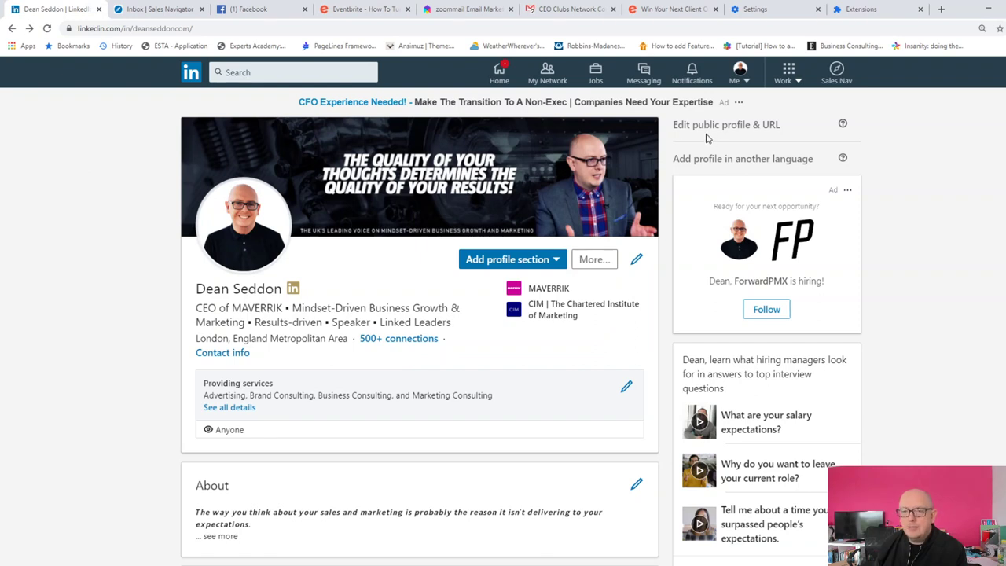
Step: Open the Me account menu, then dismiss it without choosing anything
{"action": "scroll", "coordinate": [739, 488], "scroll_direction": "down", "scroll_amount": 2}
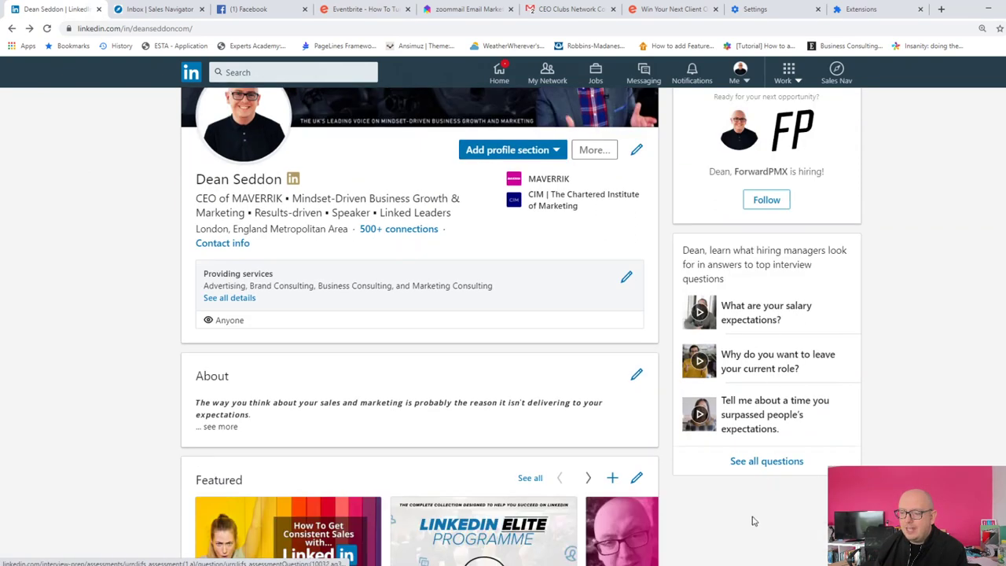
{"action": "scroll", "coordinate": [744, 391], "scroll_direction": "up", "scroll_amount": 2}
{"action": "left_click", "coordinate": [738, 73]}
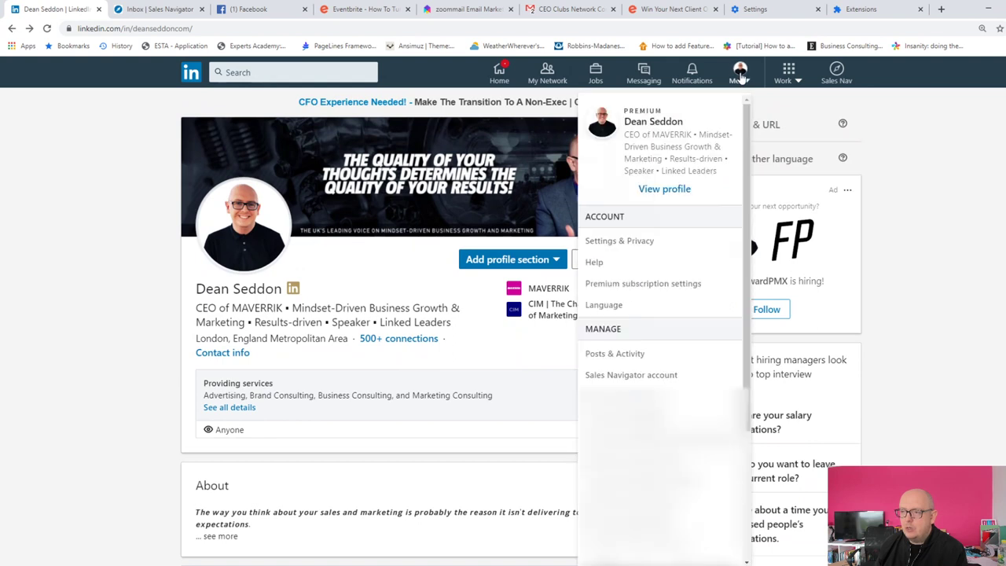
{"action": "left_click", "coordinate": [74, 380]}
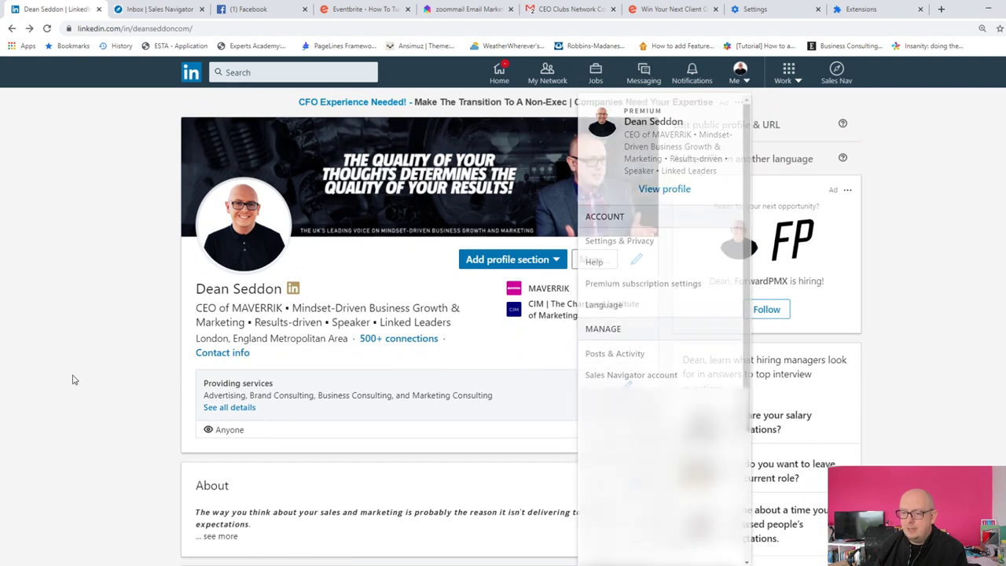
Step: Reopen the Me menu and go to Settings & Privacy
{"action": "scroll", "coordinate": [711, 383], "scroll_direction": "down", "scroll_amount": 2}
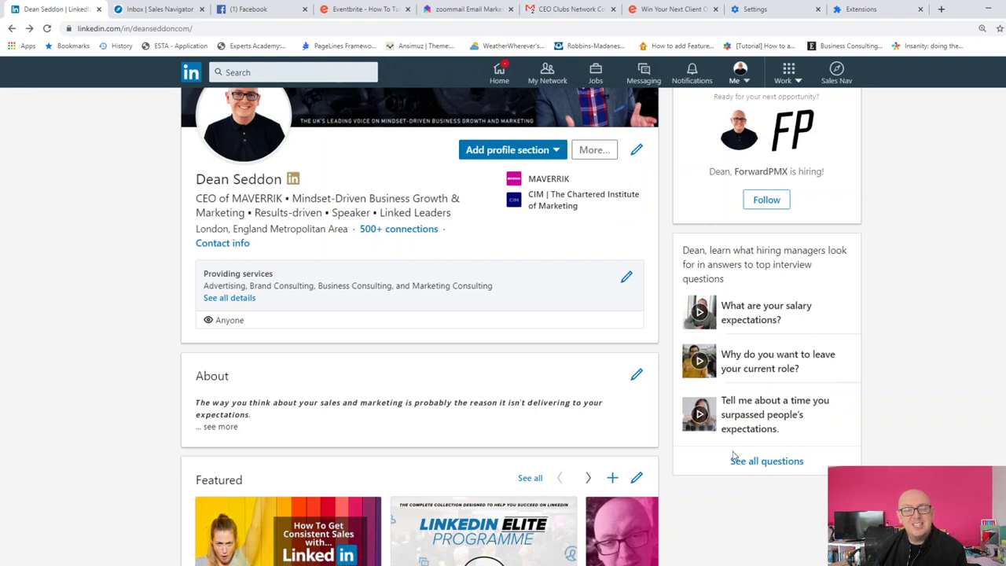
{"action": "scroll", "coordinate": [660, 436], "scroll_direction": "up", "scroll_amount": 2}
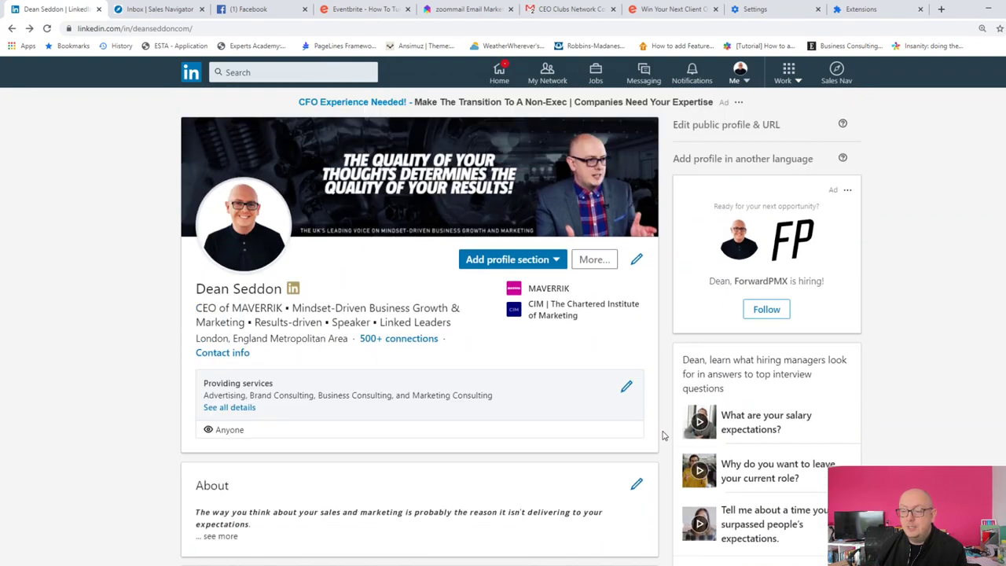
{"action": "scroll", "coordinate": [667, 433], "scroll_direction": "down", "scroll_amount": 2}
{"action": "scroll", "coordinate": [667, 433], "scroll_direction": "up", "scroll_amount": 2}
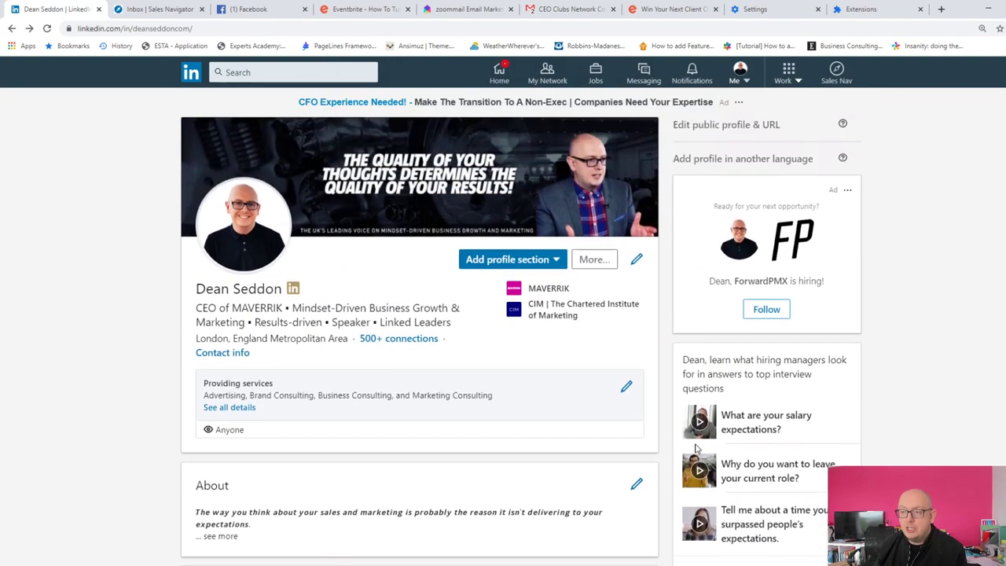
{"action": "left_click", "coordinate": [740, 76]}
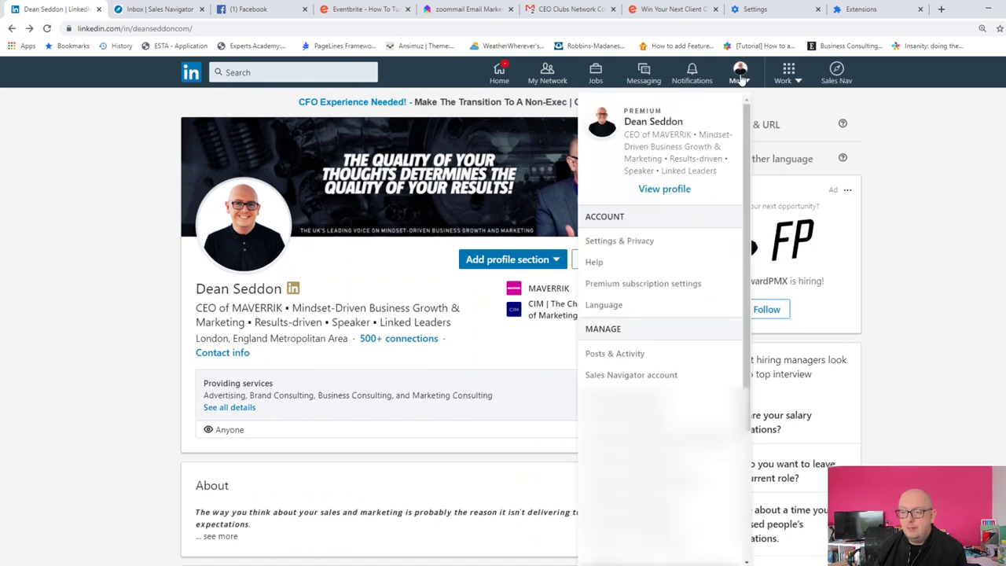
{"action": "left_click", "coordinate": [629, 248]}
Step: Switch 'Viewers of this profile also viewed' to Yes and return to the profile tab
{"action": "scroll", "coordinate": [598, 268], "scroll_direction": "down", "scroll_amount": 3}
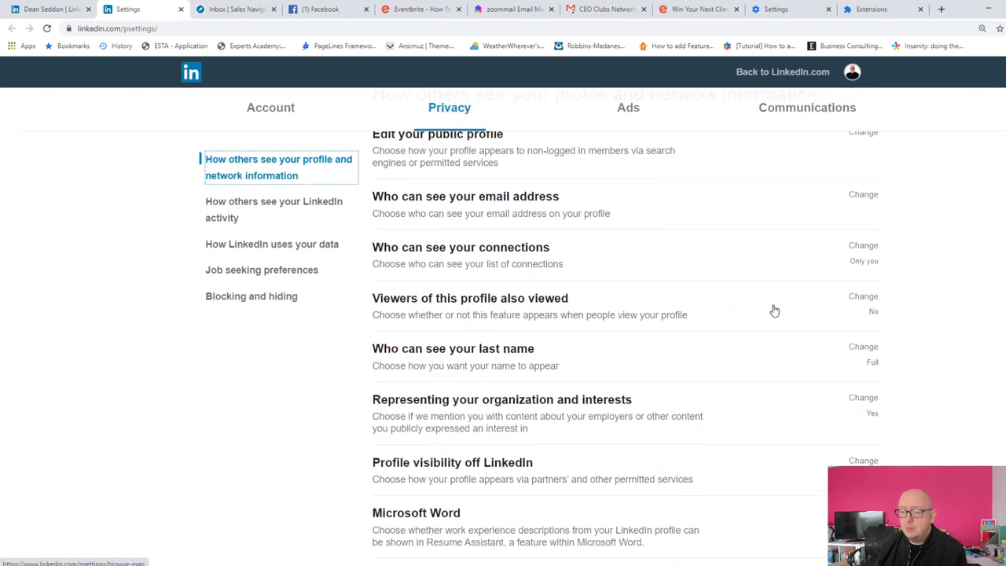
{"action": "left_click", "coordinate": [863, 299]}
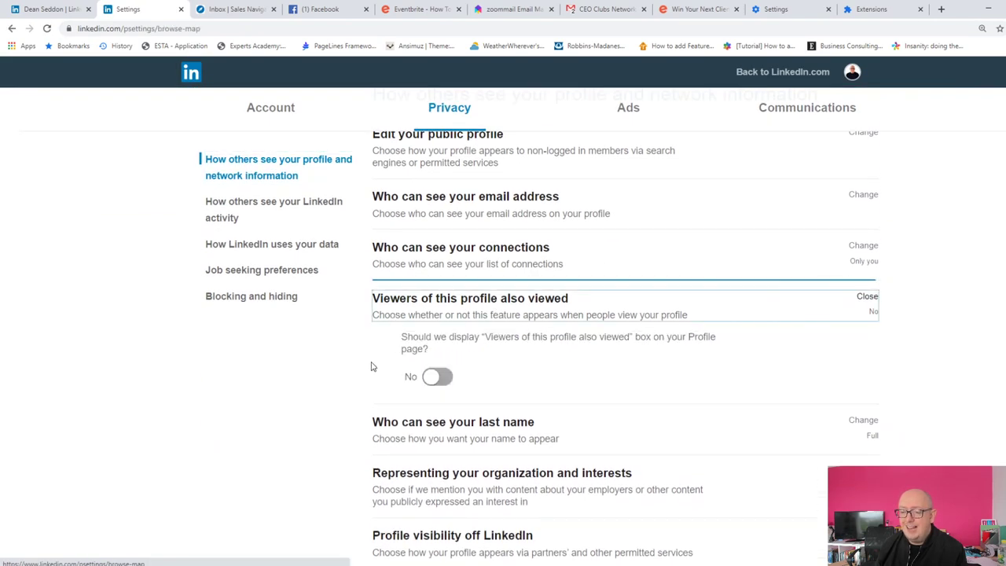
{"action": "left_click", "coordinate": [437, 379]}
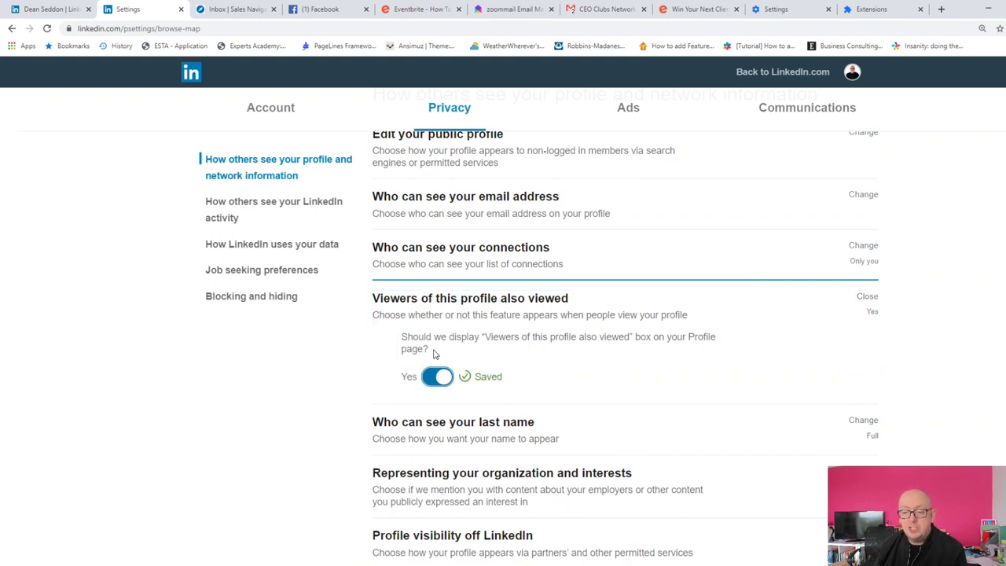
{"action": "left_click", "coordinate": [47, 8]}
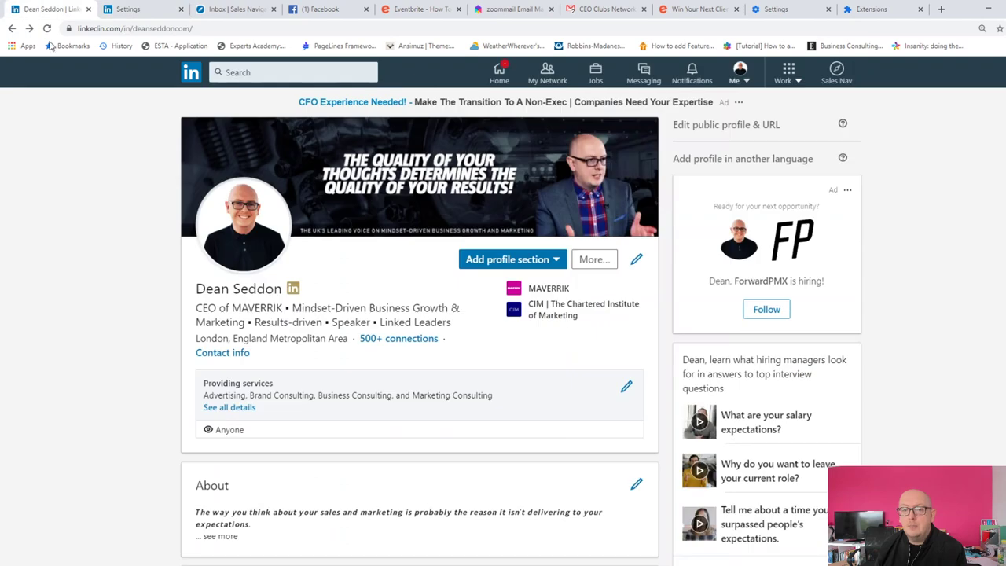
Step: Reload the profile and check the sidebar now shows the People Also Viewed list
{"action": "left_click", "coordinate": [48, 29]}
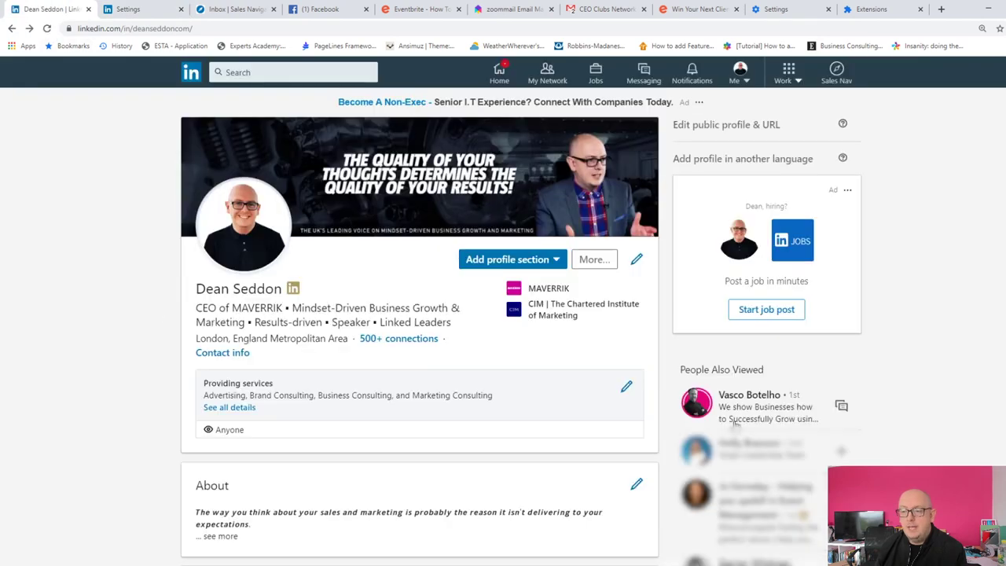
{"action": "scroll", "coordinate": [753, 399], "scroll_direction": "down", "scroll_amount": 2}
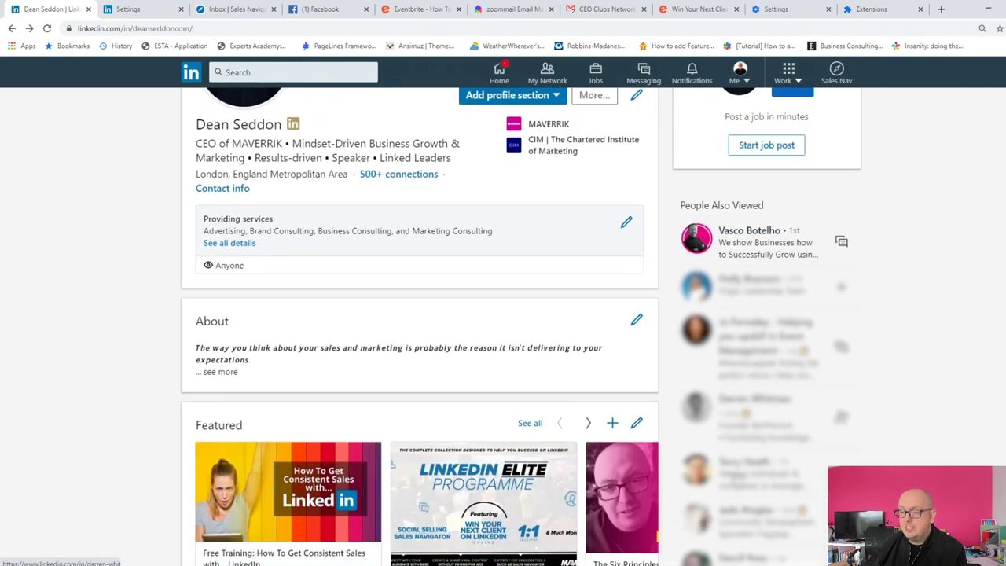
{"action": "scroll", "coordinate": [751, 346], "scroll_direction": "down", "scroll_amount": 2}
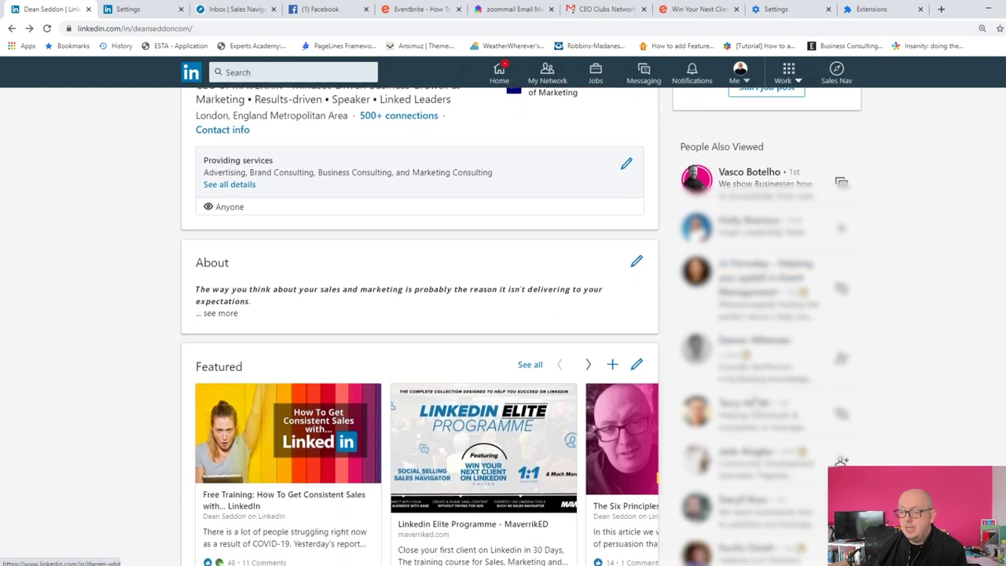
{"action": "scroll", "coordinate": [737, 429], "scroll_direction": "up", "scroll_amount": 4}
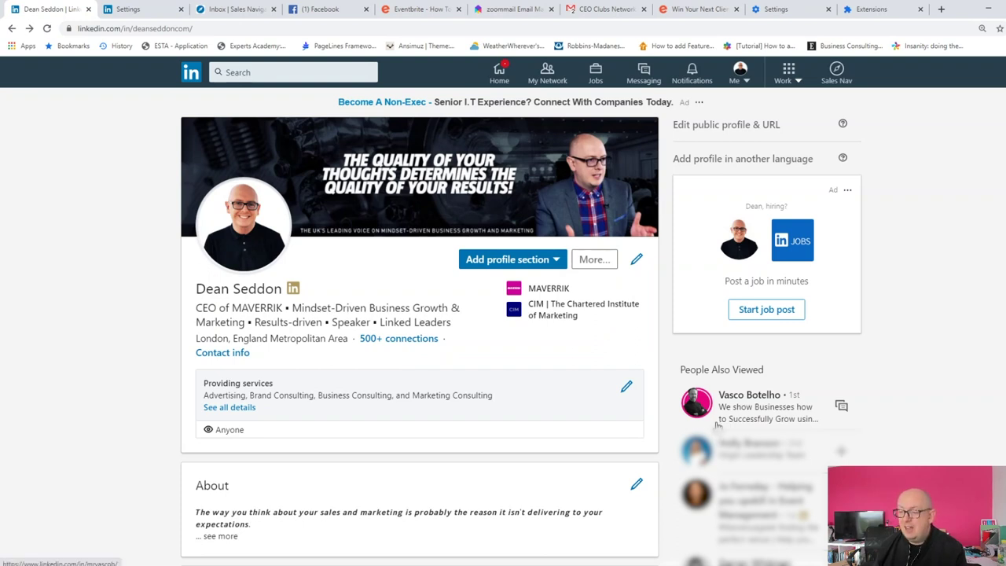
{"action": "scroll", "coordinate": [712, 402], "scroll_direction": "down", "scroll_amount": 1}
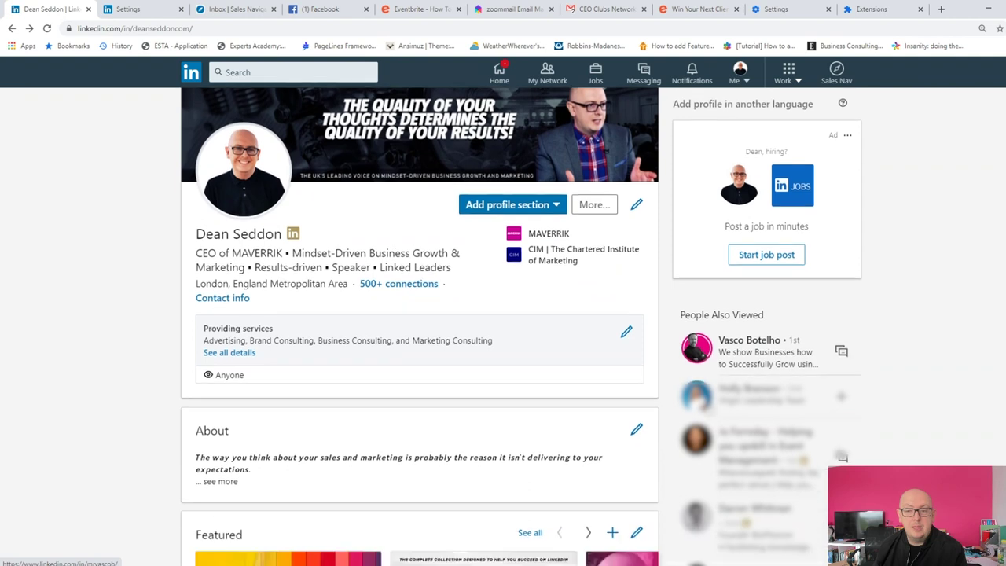
{"action": "scroll", "coordinate": [707, 408], "scroll_direction": "up", "scroll_amount": 1}
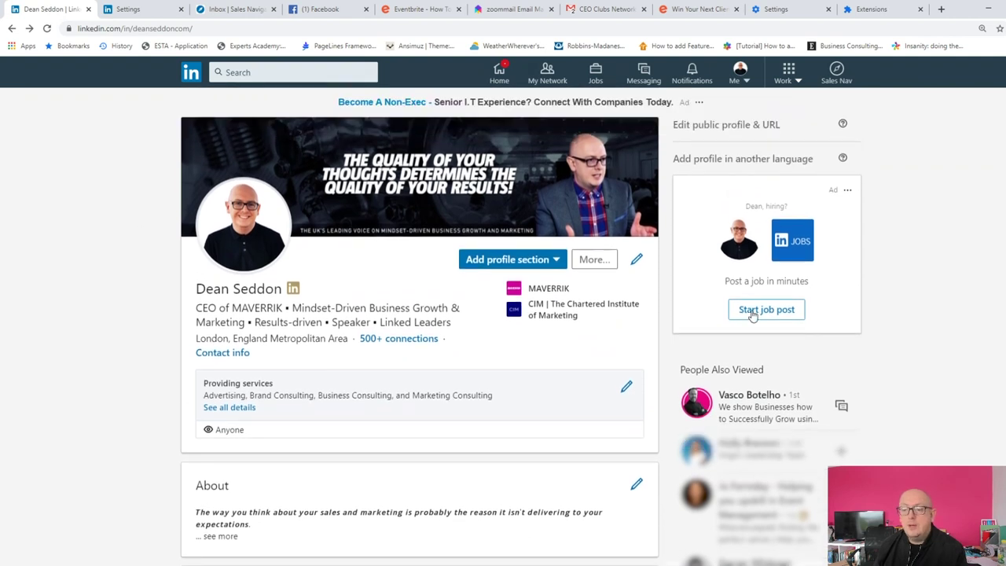
Step: Reload the profile again and briefly highlight the location and 500+ connections line
{"action": "left_click", "coordinate": [47, 29]}
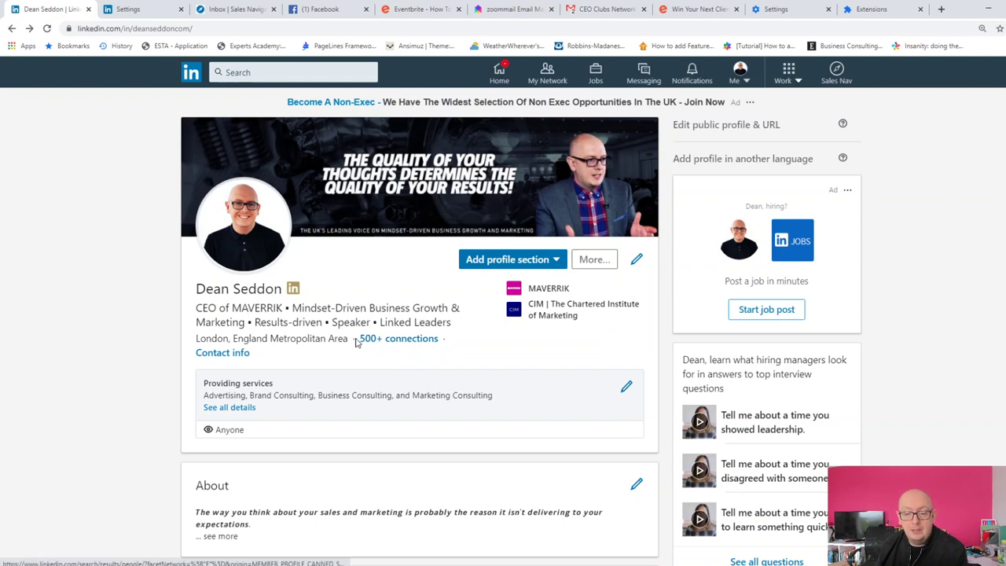
{"action": "triple_click", "coordinate": [361, 340]}
{"action": "left_click", "coordinate": [432, 354]}
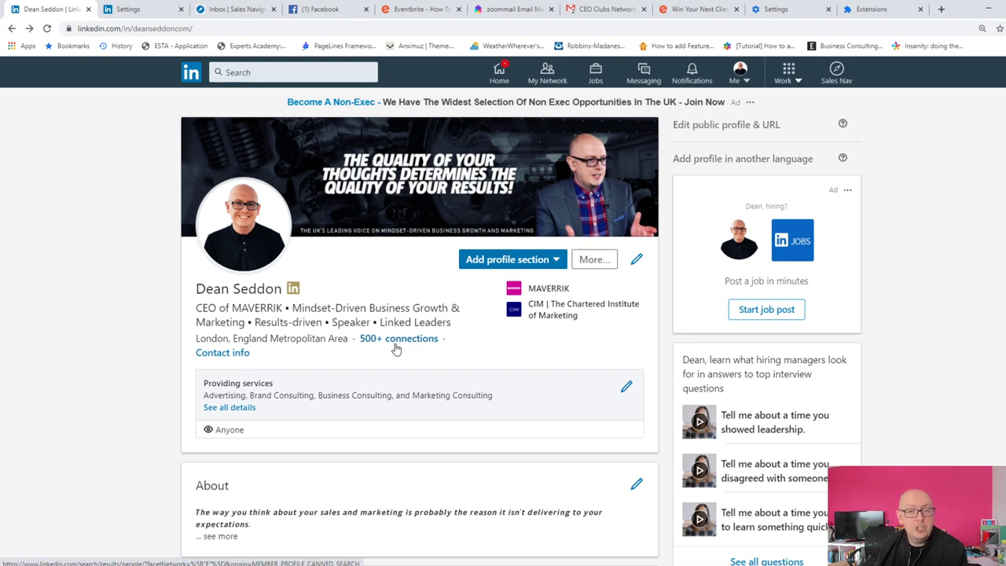
Step: Verify in Settings & Privacy that connections are visible to Only you, then return to the profile
{"action": "left_click", "coordinate": [738, 75]}
{"action": "left_click", "coordinate": [636, 243]}
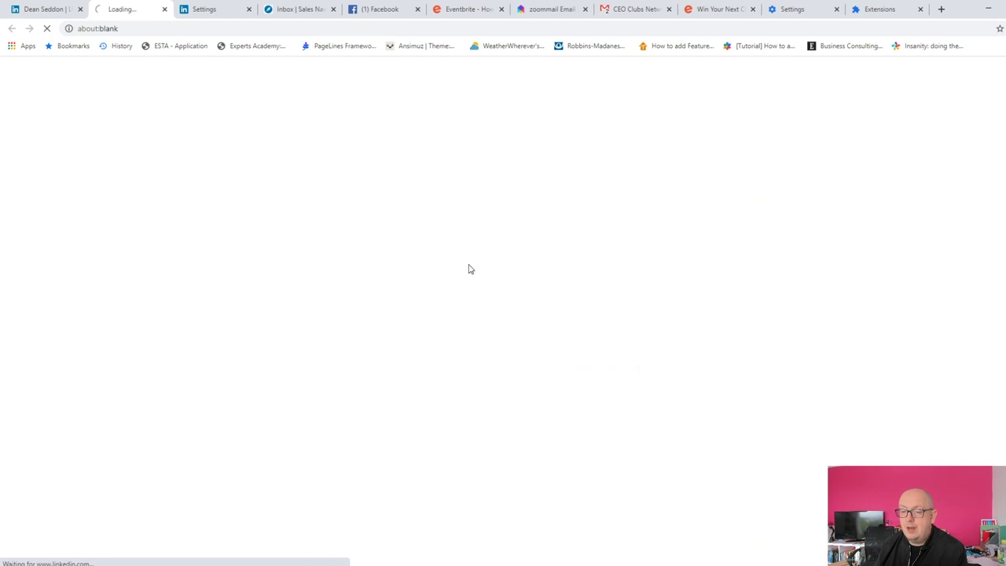
{"action": "scroll", "coordinate": [424, 276], "scroll_direction": "down", "scroll_amount": 2}
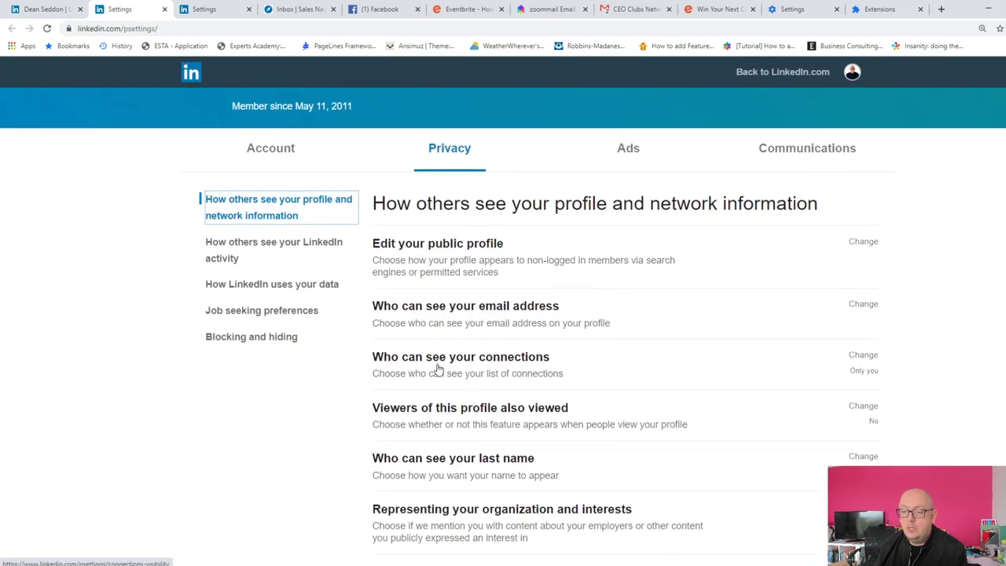
{"action": "left_click", "coordinate": [861, 358]}
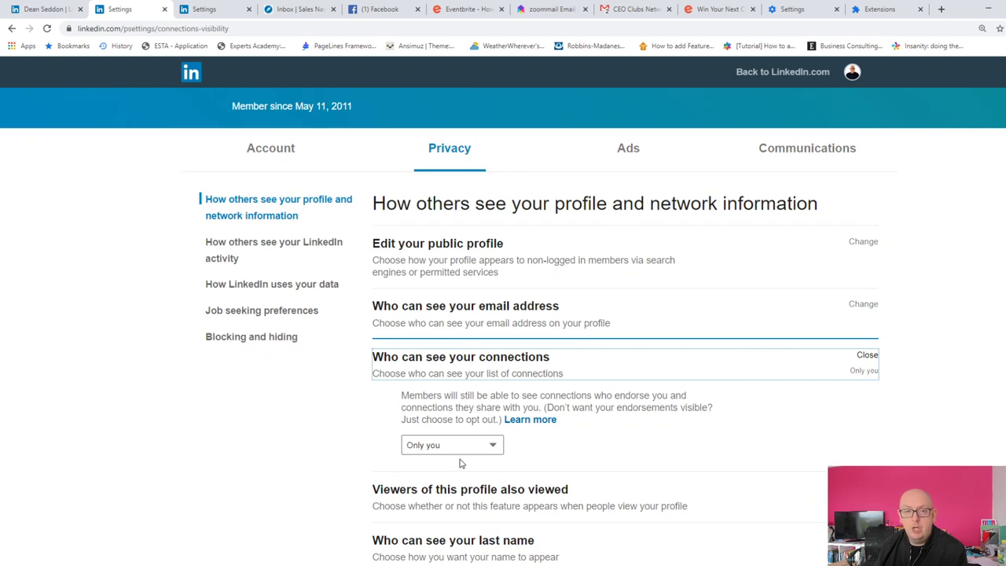
{"action": "left_click", "coordinate": [59, 13]}
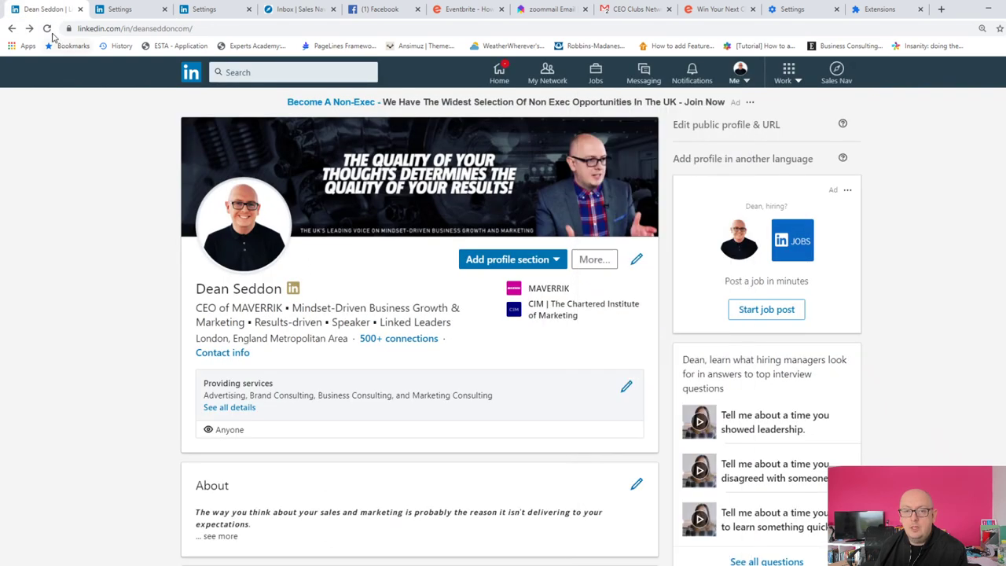
Step: Reload the profile, scroll to Your Dashboard and highlight its 'Private to you' label
{"action": "left_click", "coordinate": [47, 29]}
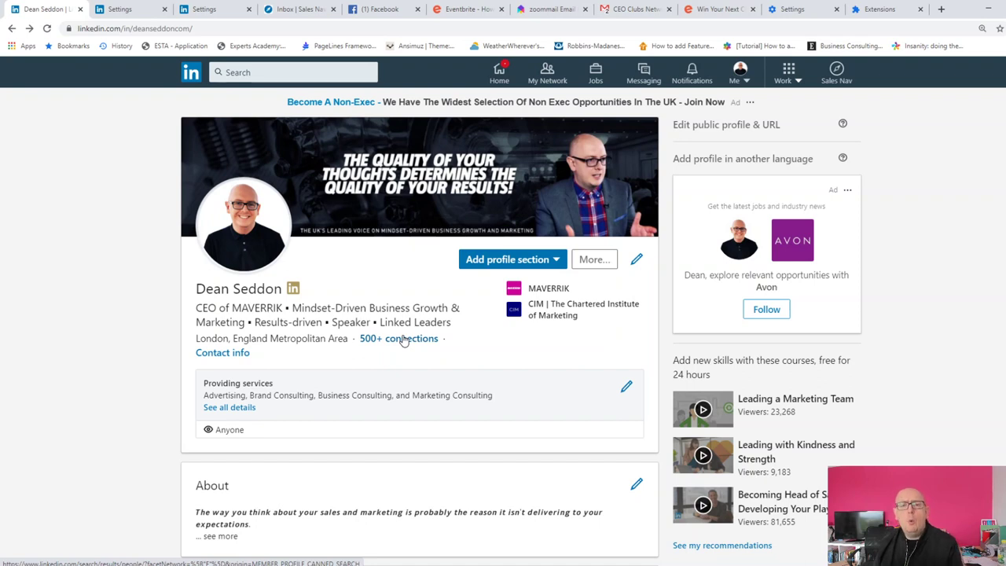
{"action": "scroll", "coordinate": [403, 339], "scroll_direction": "down", "scroll_amount": 1}
{"action": "scroll", "coordinate": [403, 339], "scroll_direction": "down", "scroll_amount": 7}
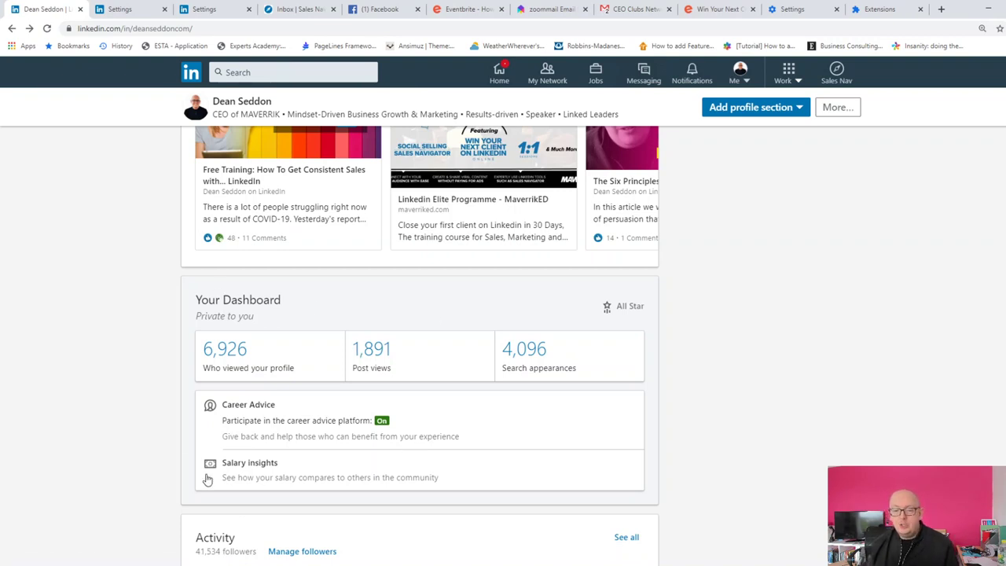
{"action": "mouse_move", "coordinate": [653, 307]}
{"action": "left_mouse_down"}
{"action": "mouse_move", "coordinate": [592, 315]}
{"action": "mouse_move", "coordinate": [646, 302]}
{"action": "left_mouse_up"}
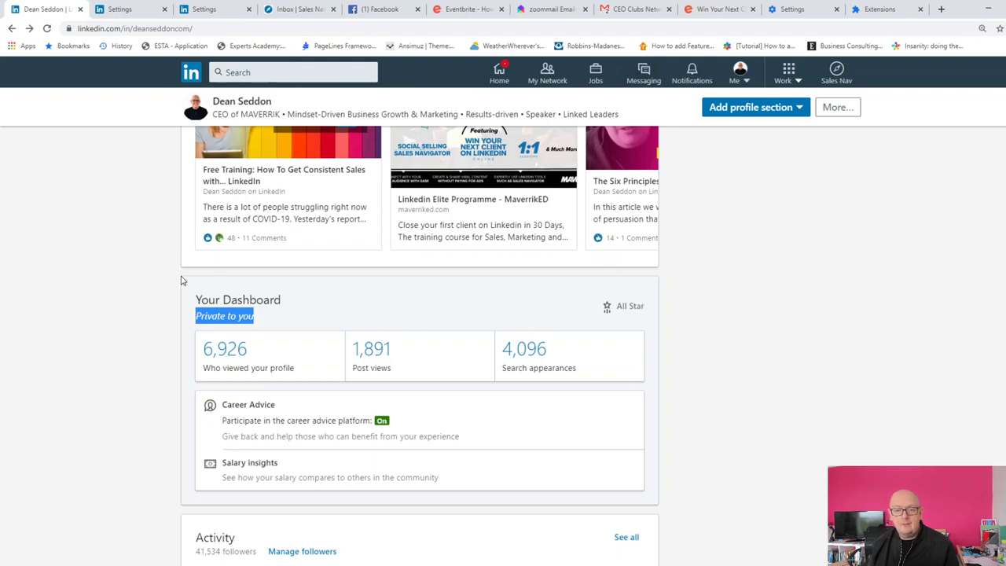